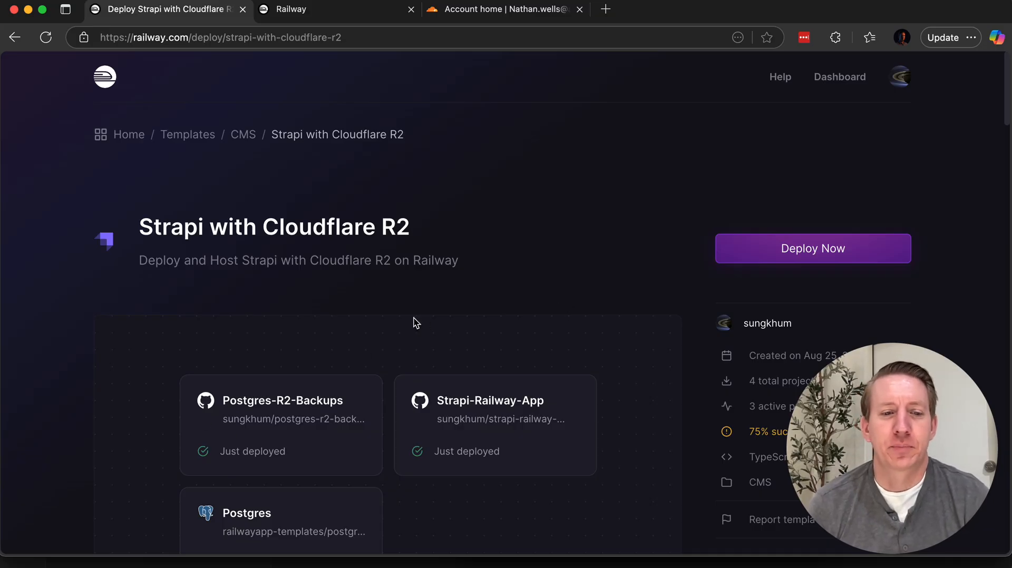
Step: Look over the Strapi with Cloudflare R2 template page and the services it deploys
scroll(578, 319, down, 2)
scroll(604, 371, down, 1)
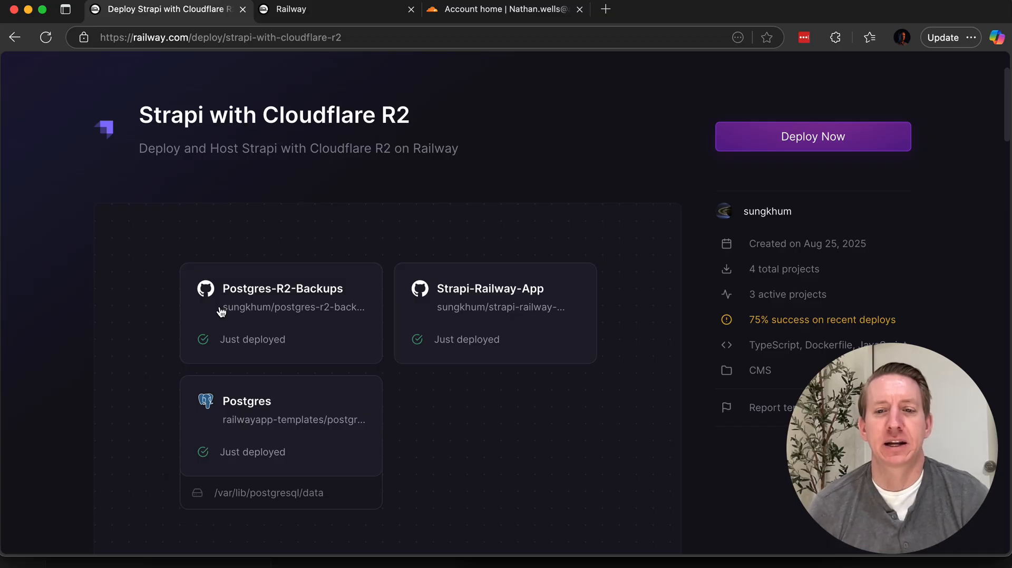
scroll(331, 203, up, 3)
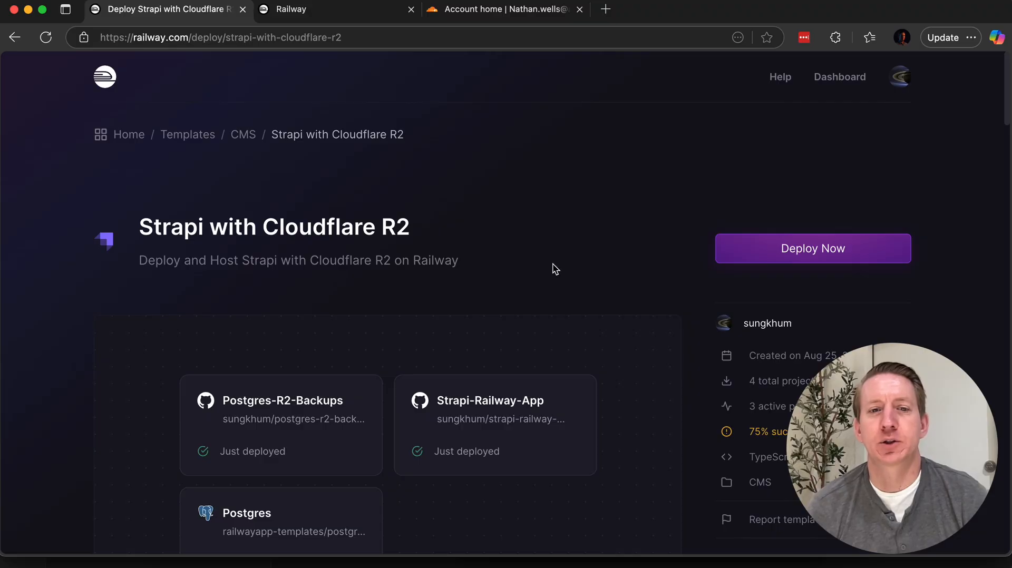
scroll(644, 330, down, 3)
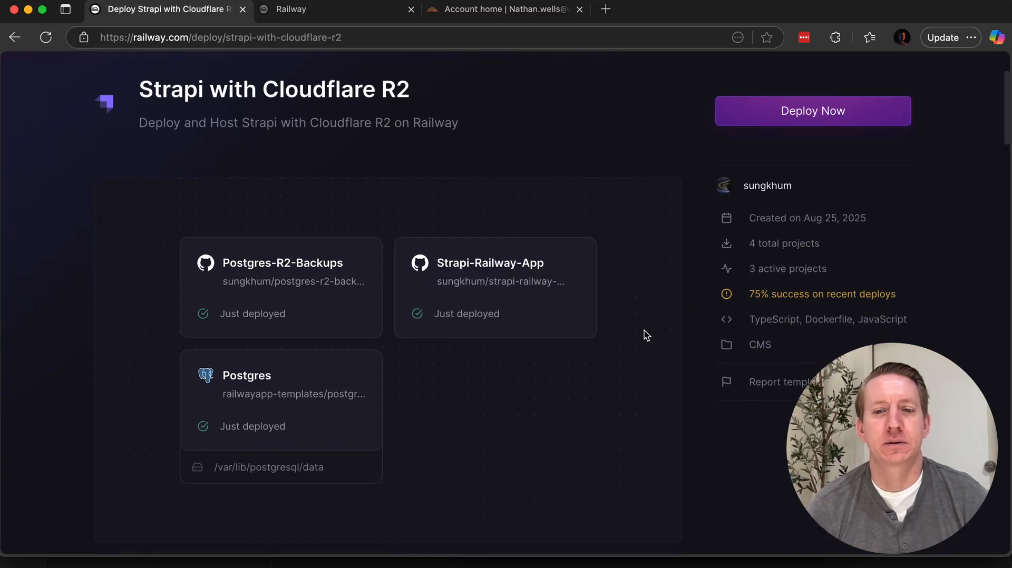
scroll(646, 335, down, 7)
scroll(647, 337, up, 7)
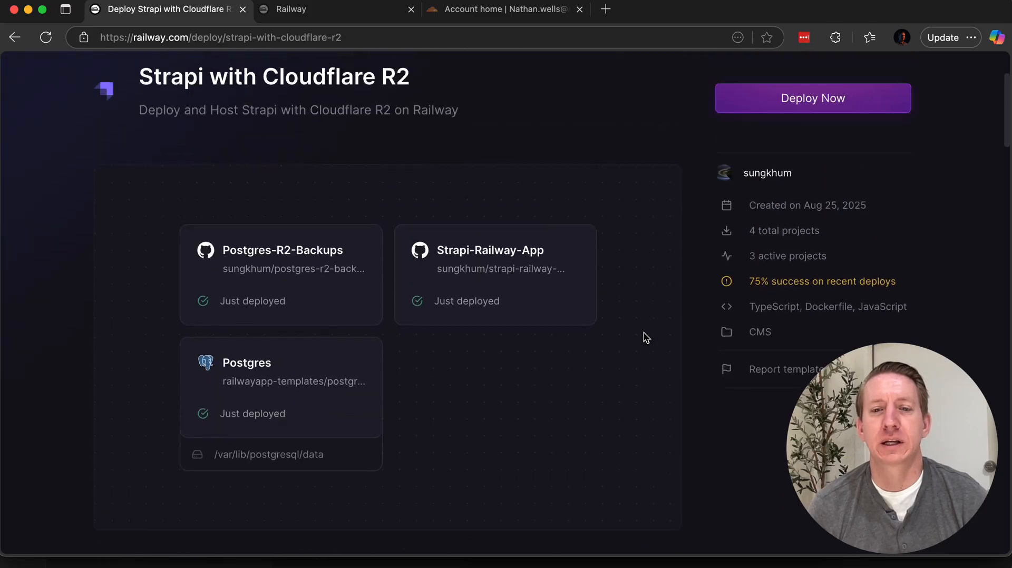
scroll(646, 337, up, 3)
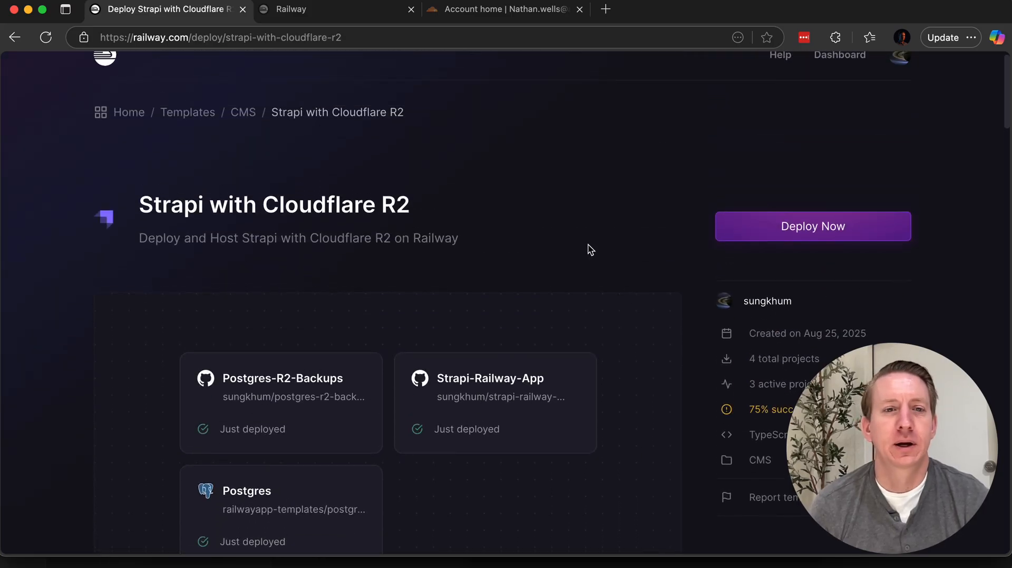
scroll(559, 190, up, 1)
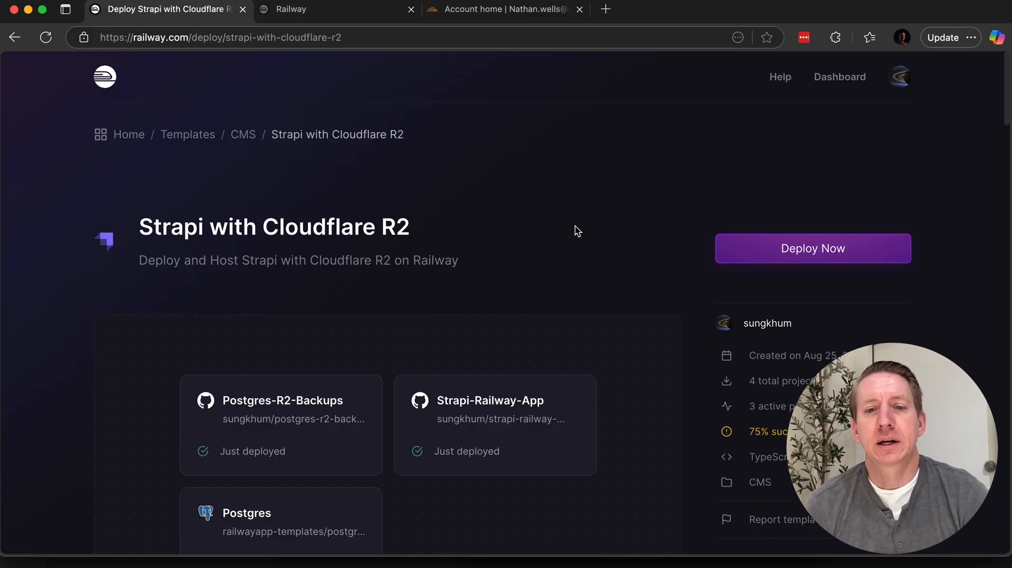
Step: Start deploying the Strapi with Cloudflare R2 template and review which of its services need configuring
click(827, 254)
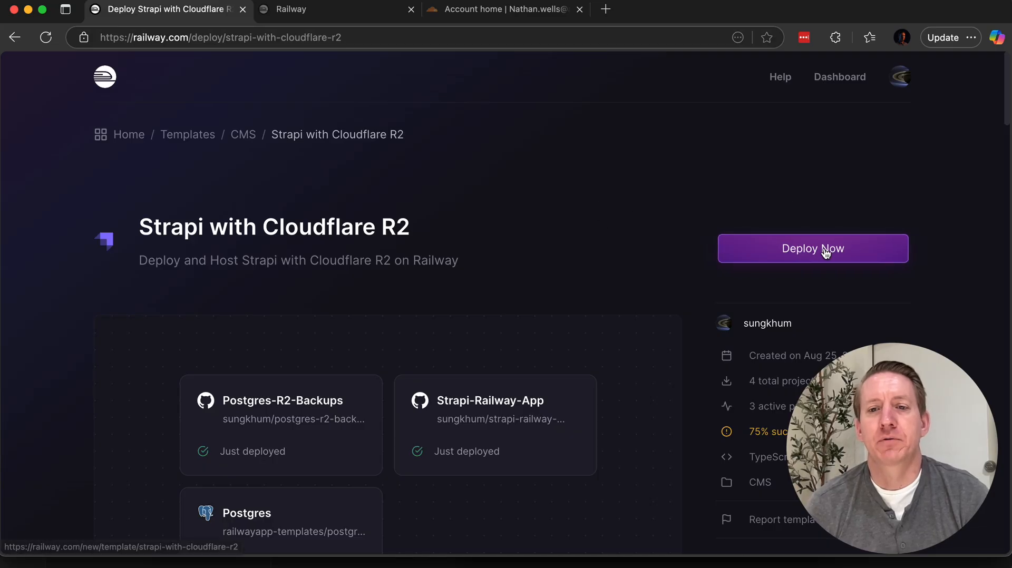
scroll(529, 311, down, 5)
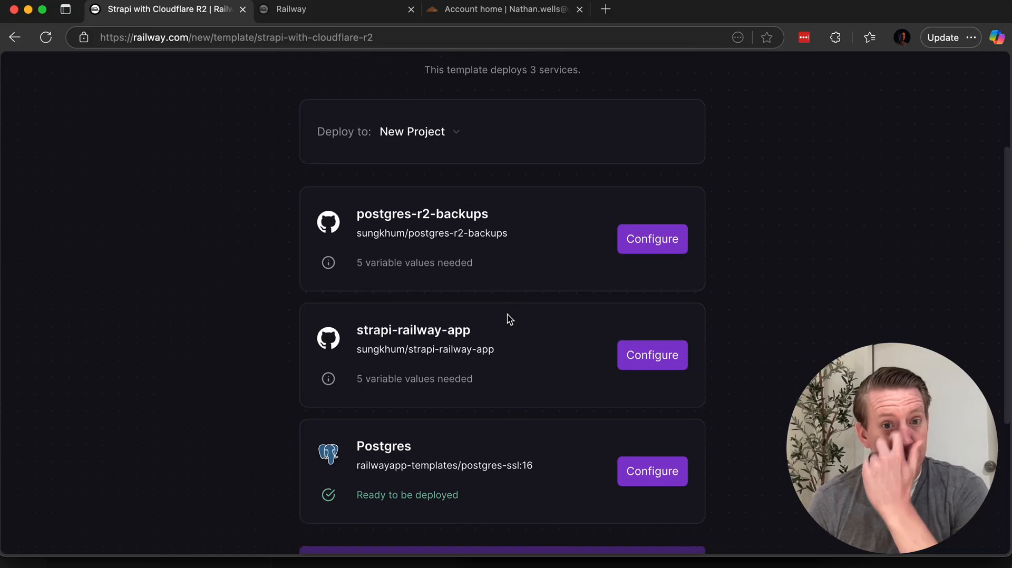
scroll(510, 319, down, 2)
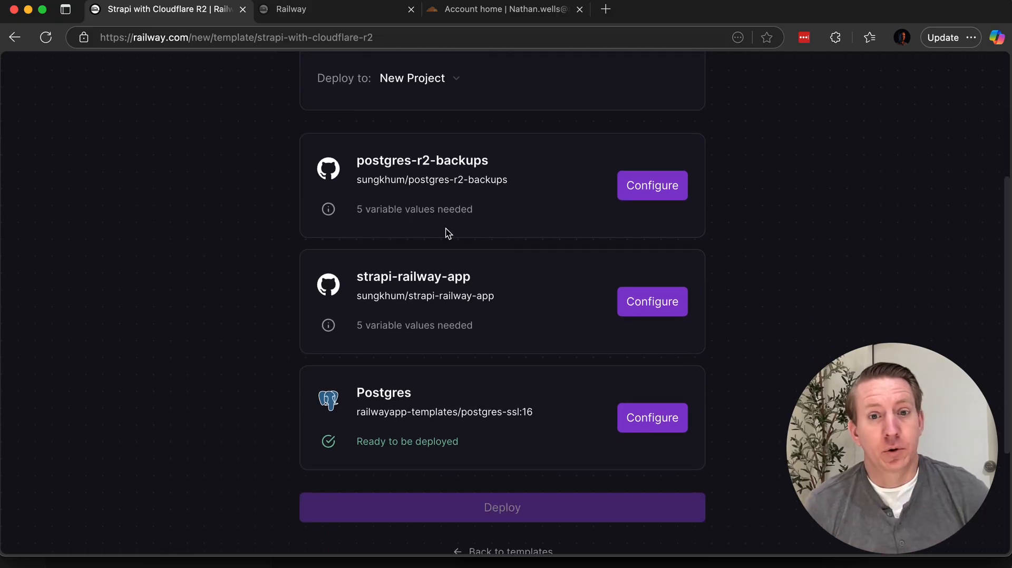
Step: Switch to the Cloudflare dashboard and look over the account's domains and the domain registration options
click(490, 11)
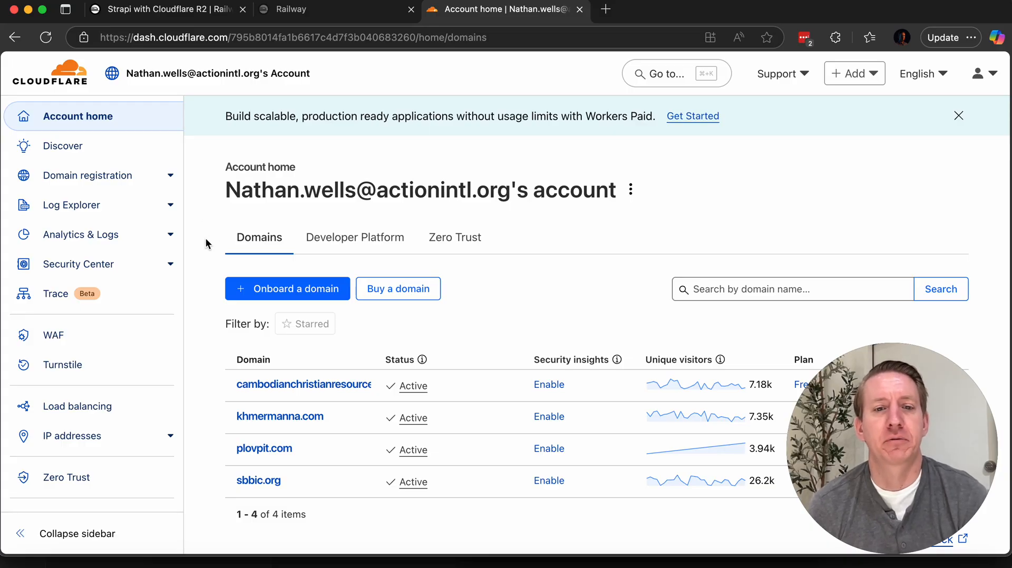
scroll(209, 239, down, 3)
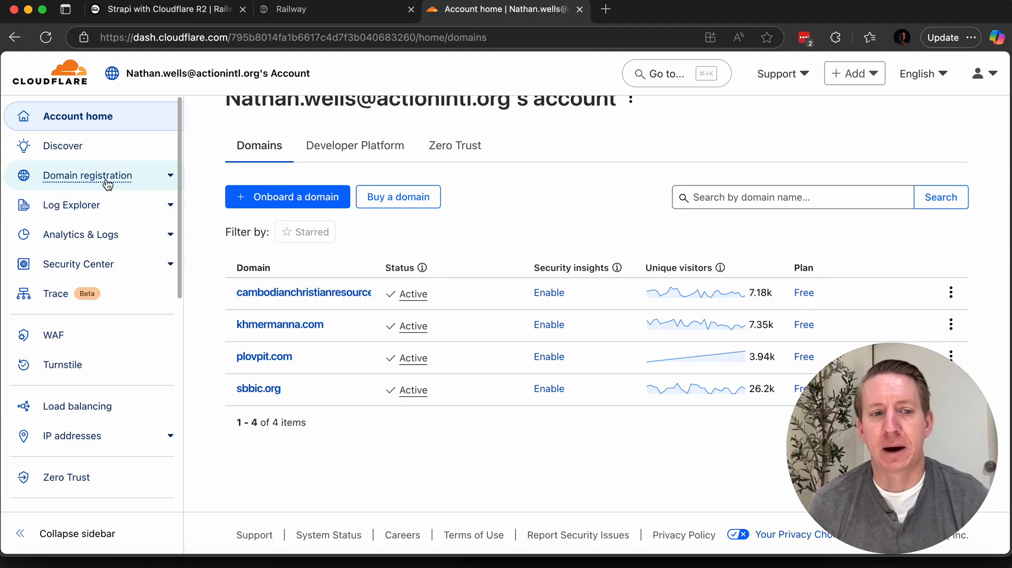
click(158, 182)
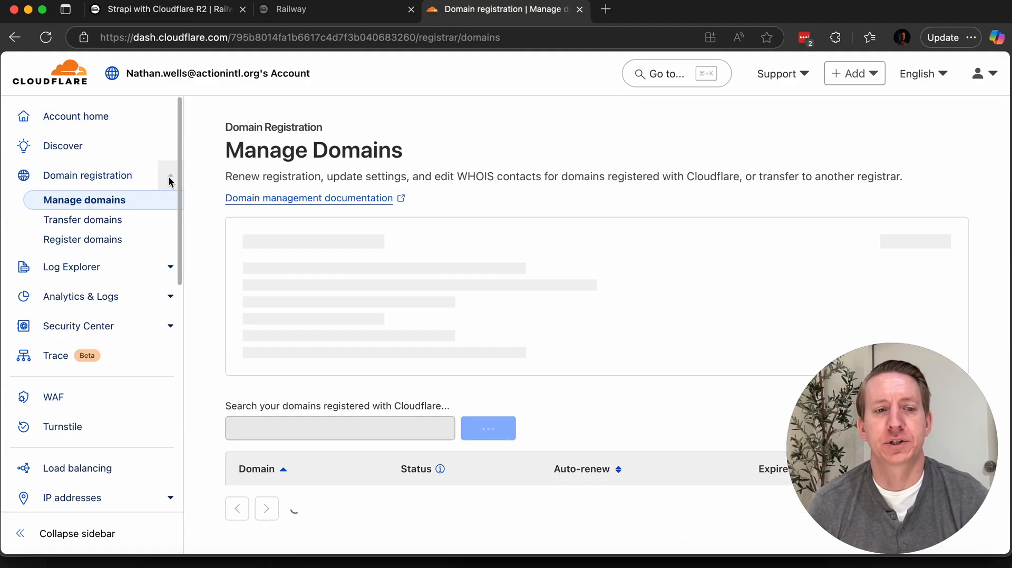
click(101, 127)
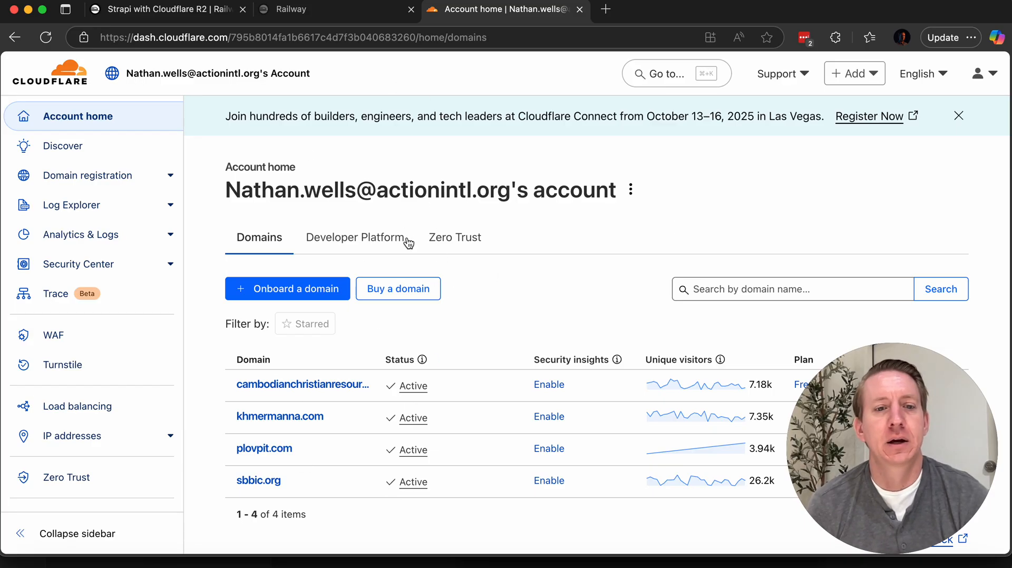
Step: Open the R2 object storage overview from the Cloudflare account home
scroll(203, 226, down, 2)
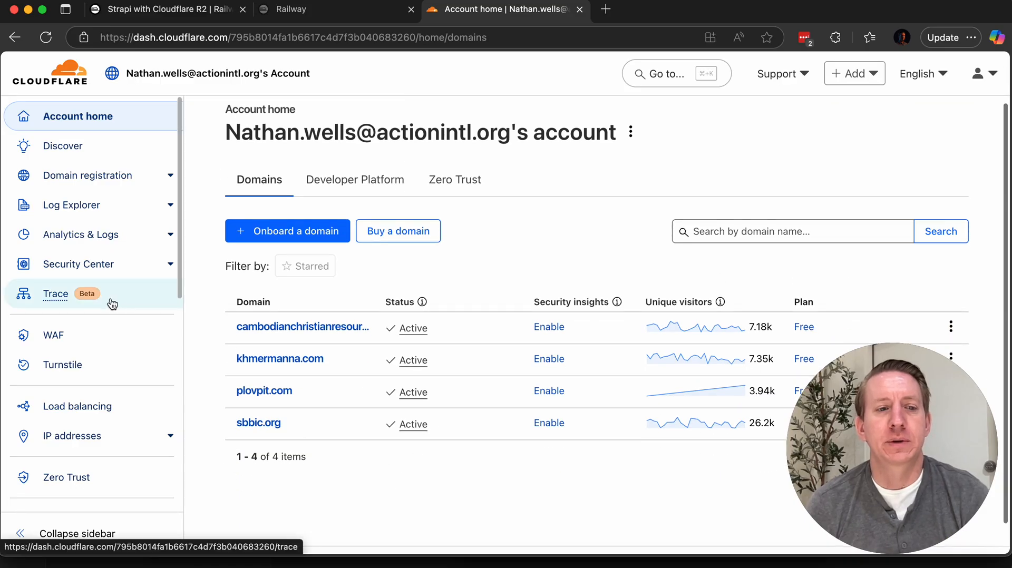
scroll(100, 263, down, 2)
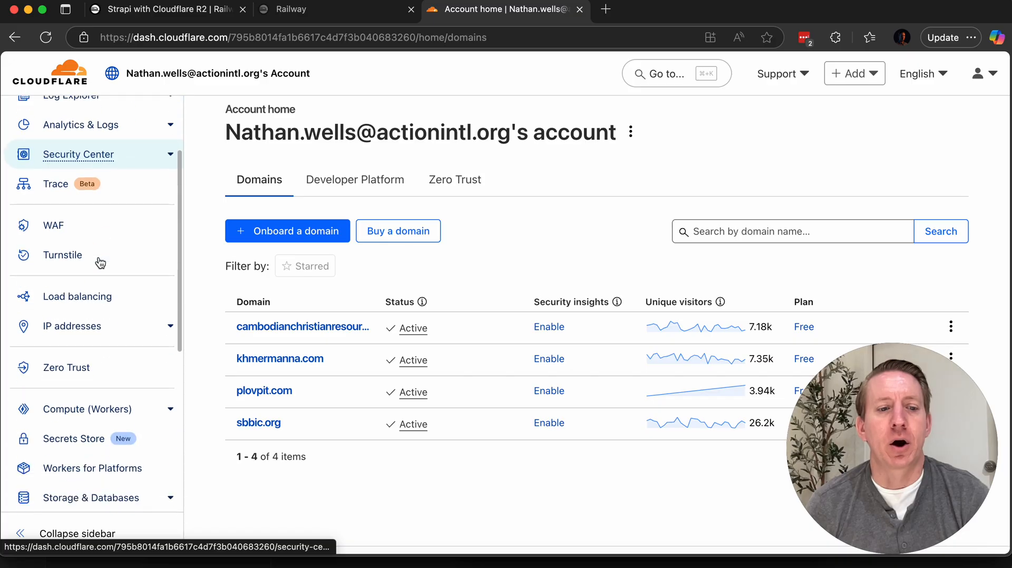
scroll(99, 275, down, 4)
click(96, 341)
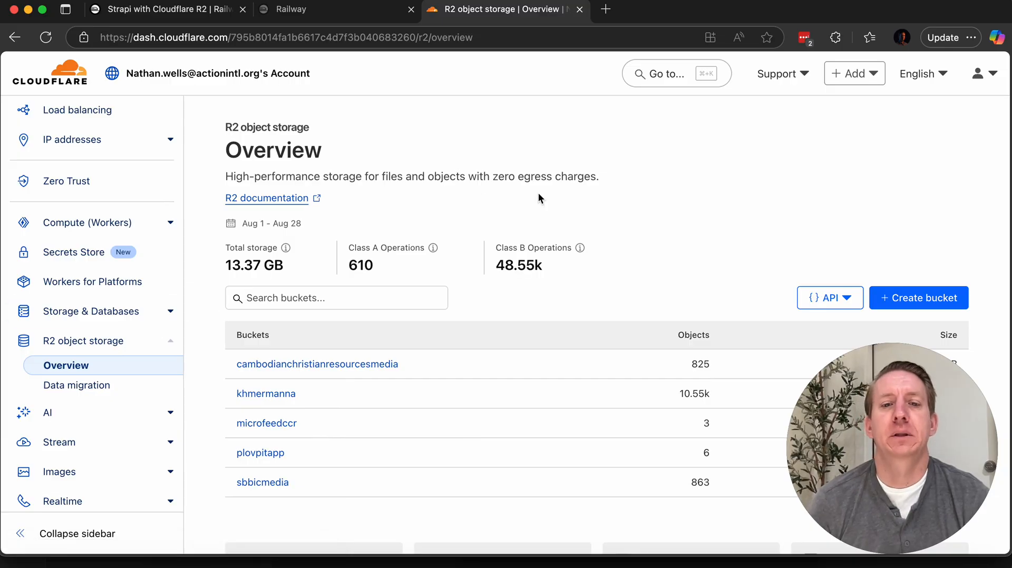
Step: Examine the form for creating an R2 bucket, including its location hint choices, and return to the storage overview without creating one
scroll(606, 192, down, 4)
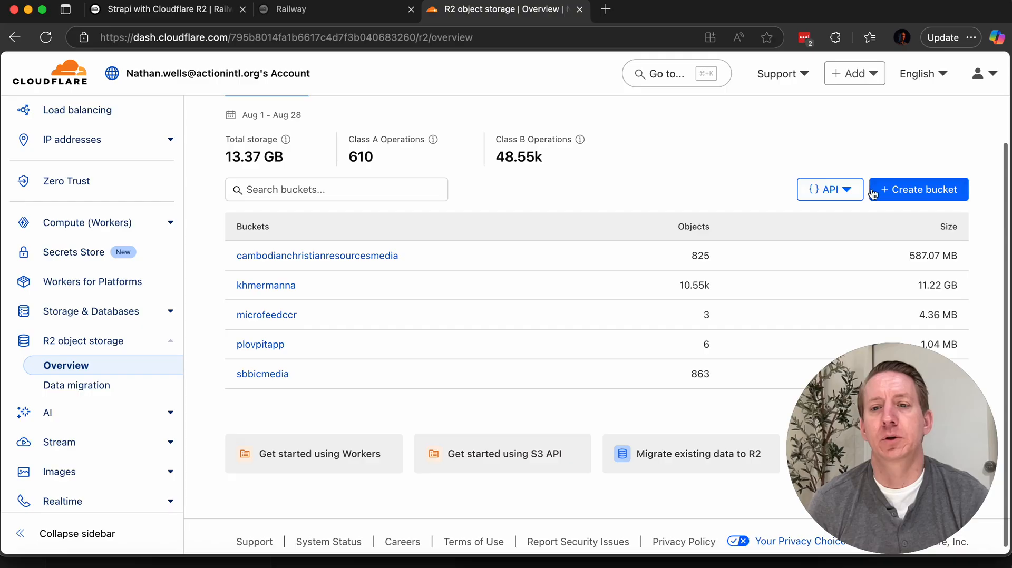
click(906, 189)
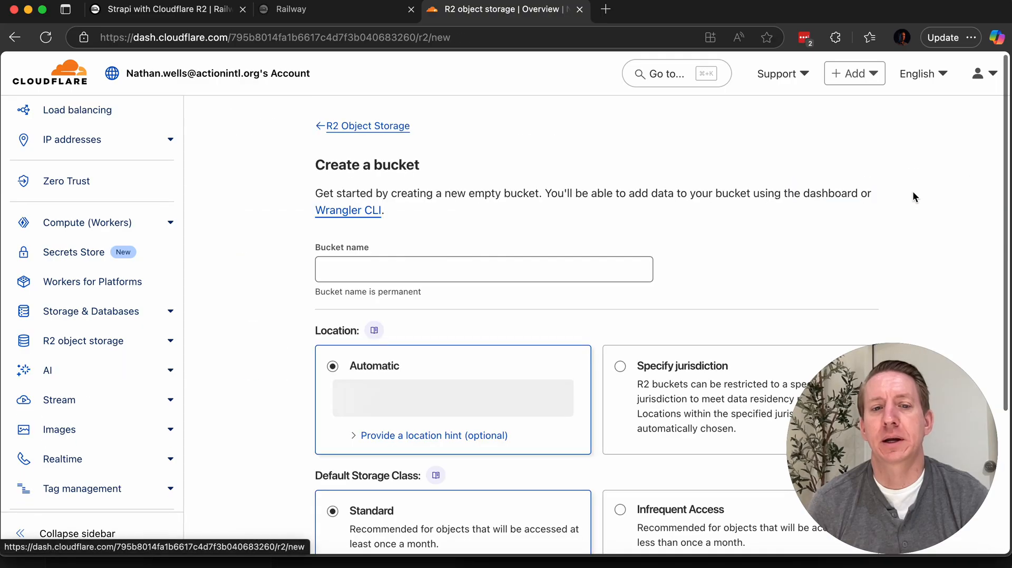
click(374, 271)
scroll(529, 294, down, 5)
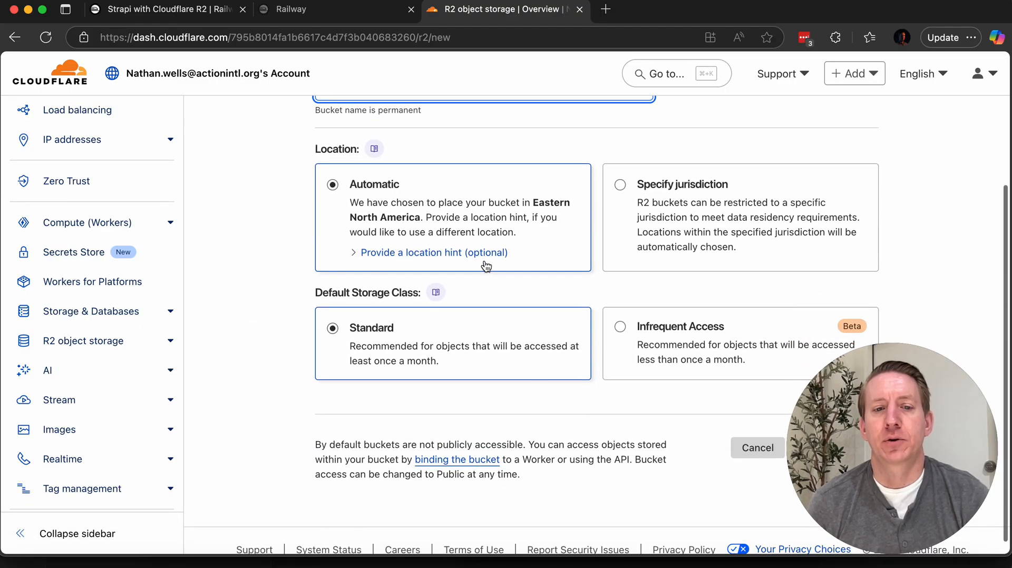
click(477, 254)
click(454, 284)
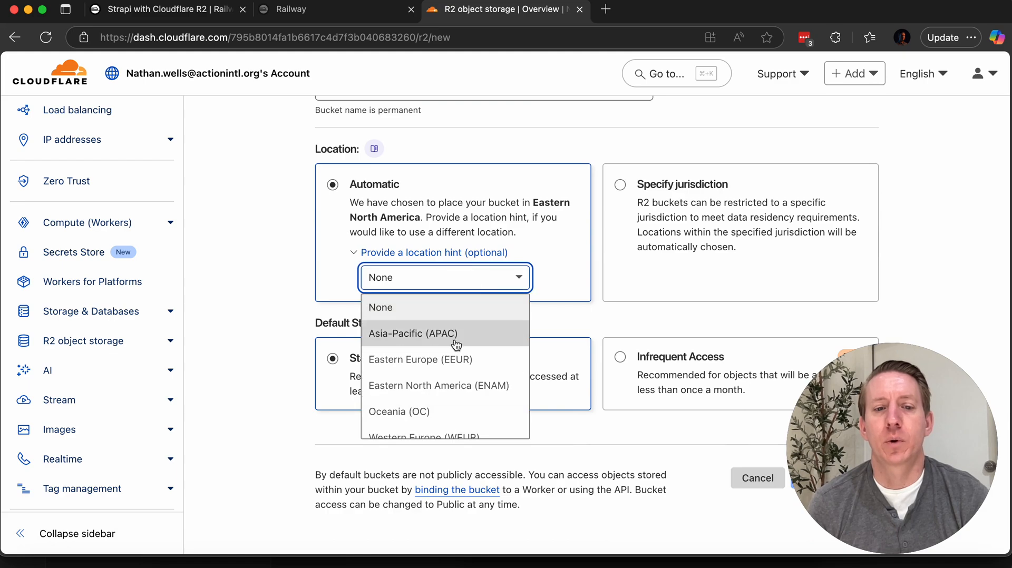
scroll(456, 344, down, 3)
scroll(445, 406, up, 3)
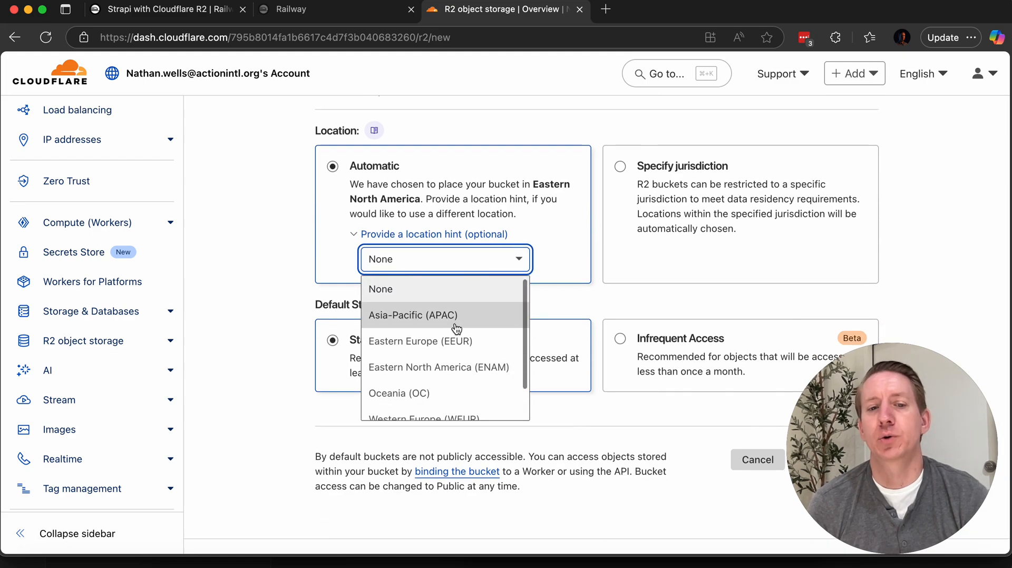
click(521, 268)
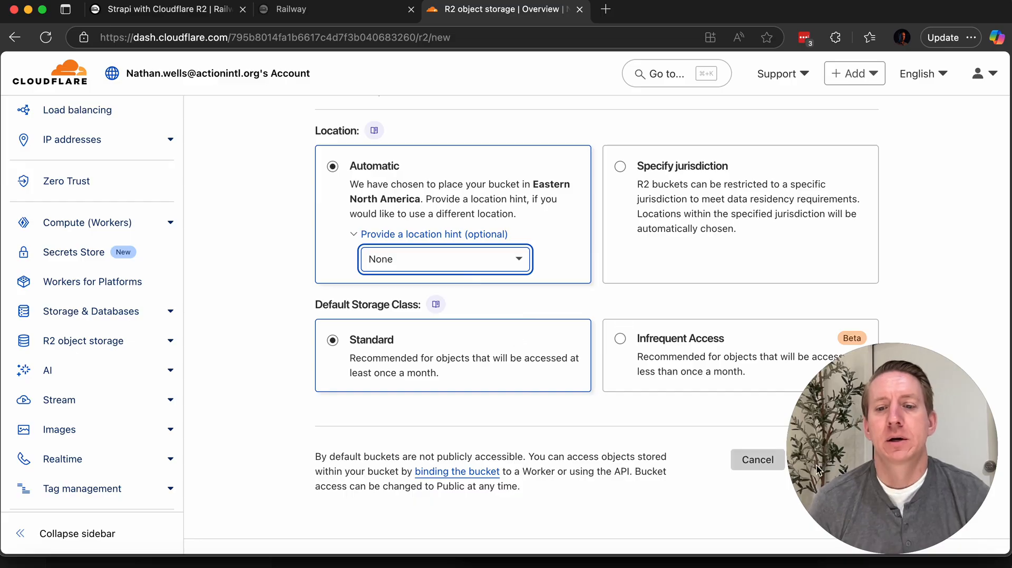
scroll(757, 278, up, 5)
click(341, 128)
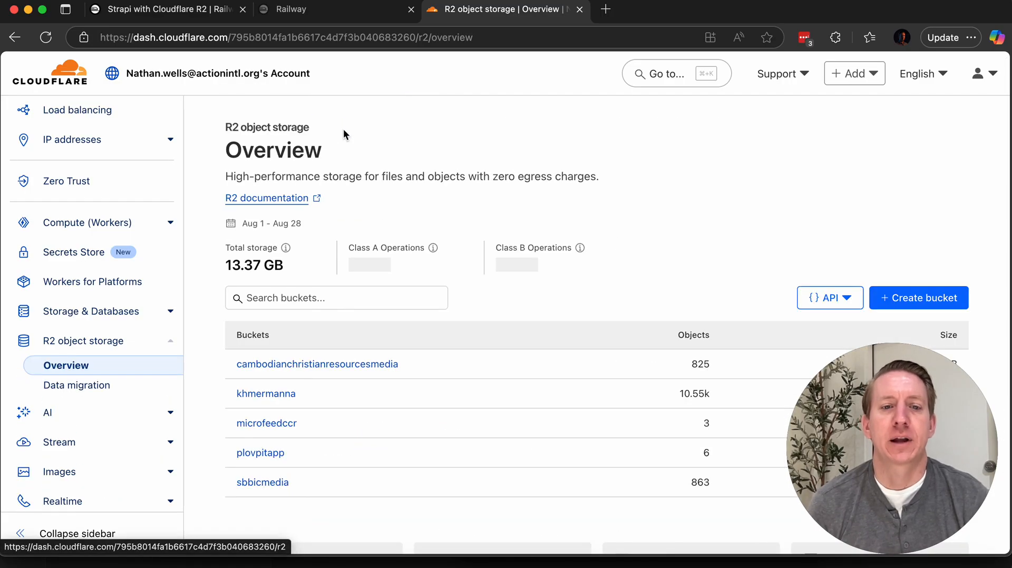
Step: Look through the objects stored in the plovpitapp bucket and return to the R2 overview
scroll(352, 372, down, 3)
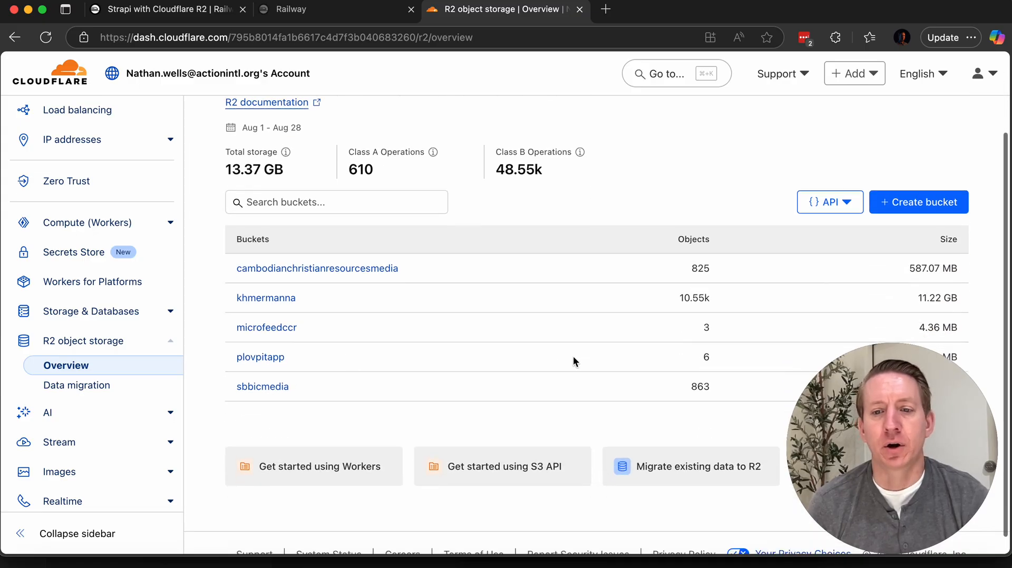
click(257, 335)
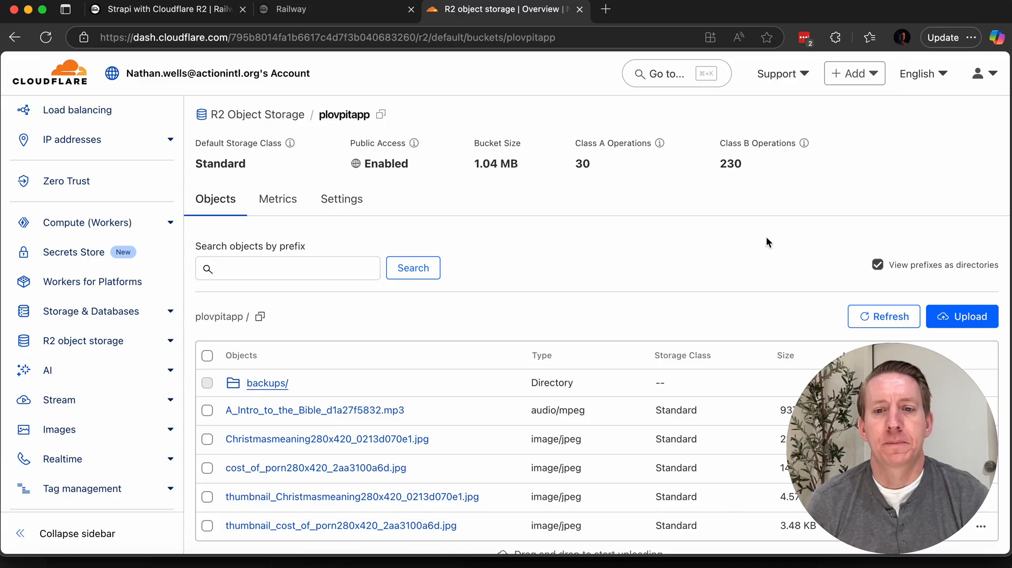
scroll(523, 384, down, 3)
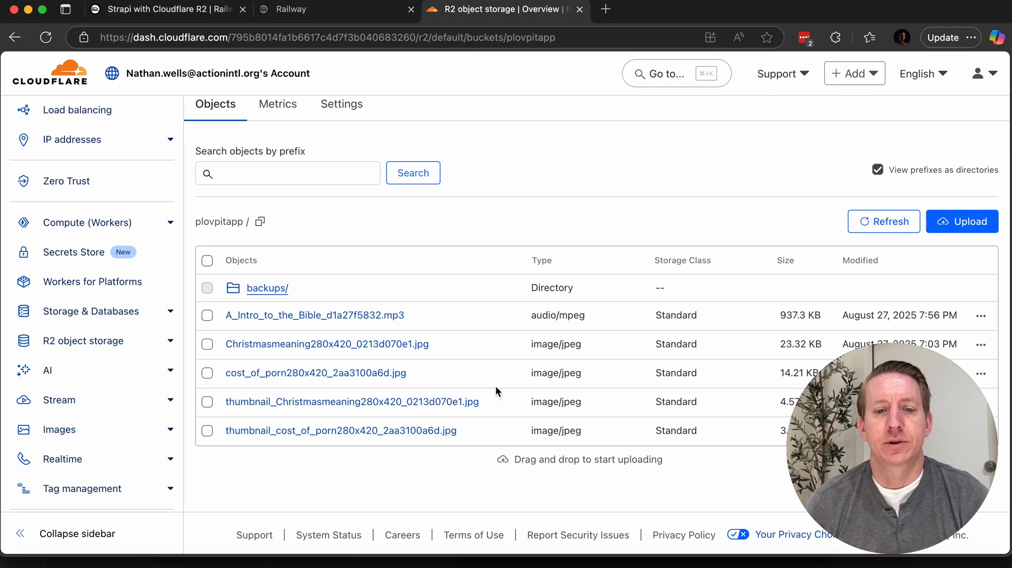
scroll(451, 374, up, 3)
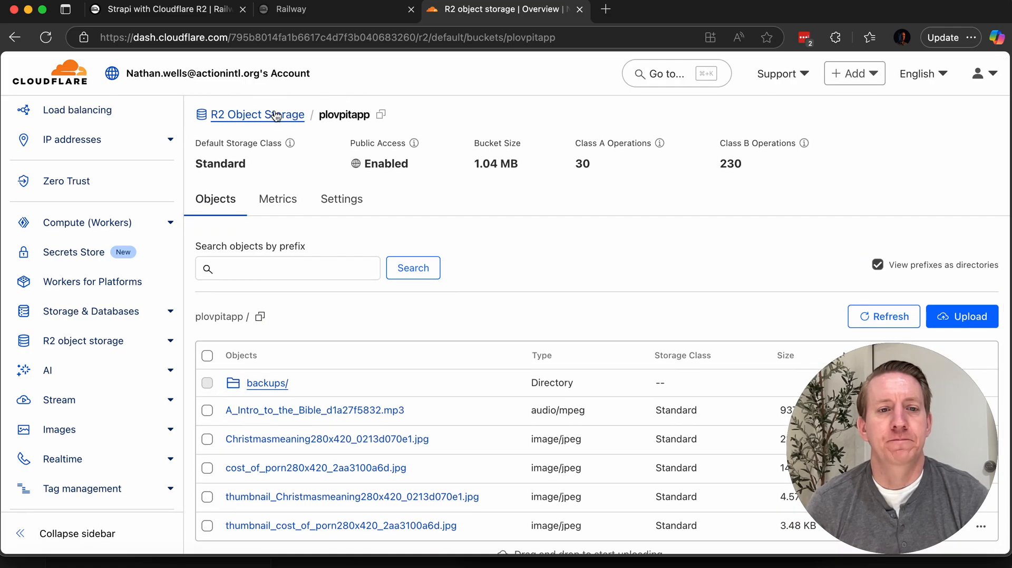
click(257, 119)
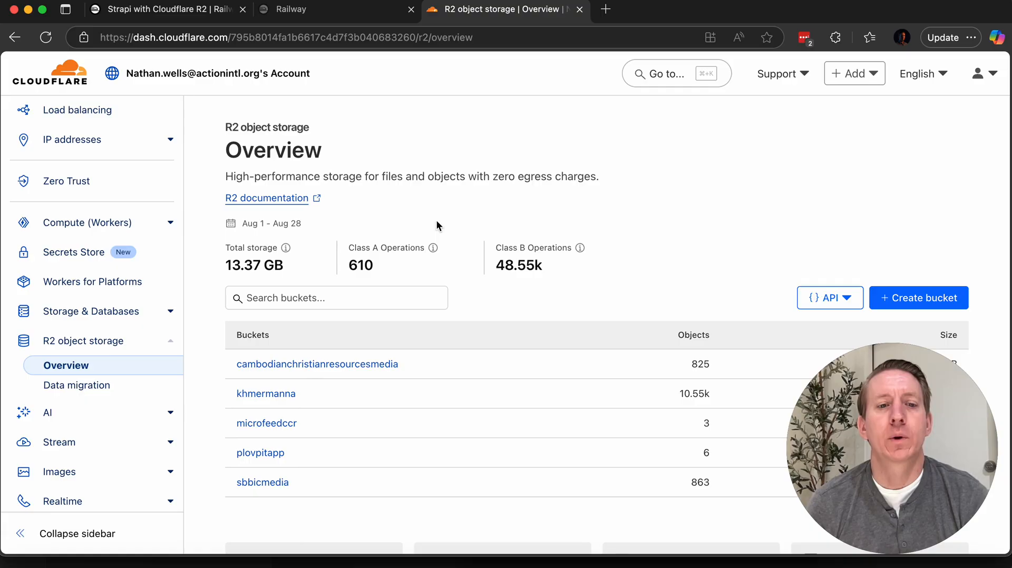
Step: Open the R2 API token management page and start creating a User API token
scroll(631, 203, down, 2)
click(836, 222)
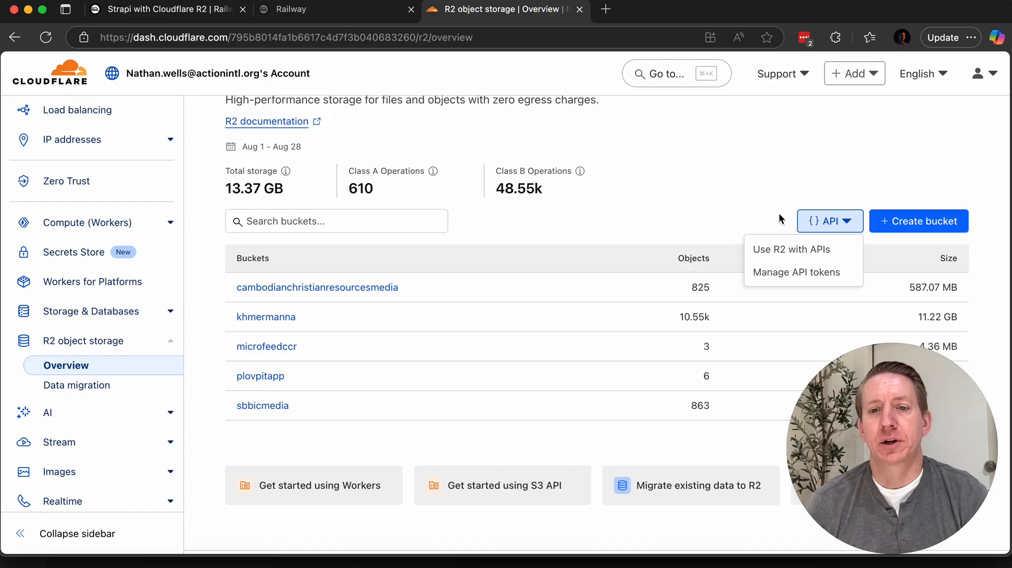
click(798, 274)
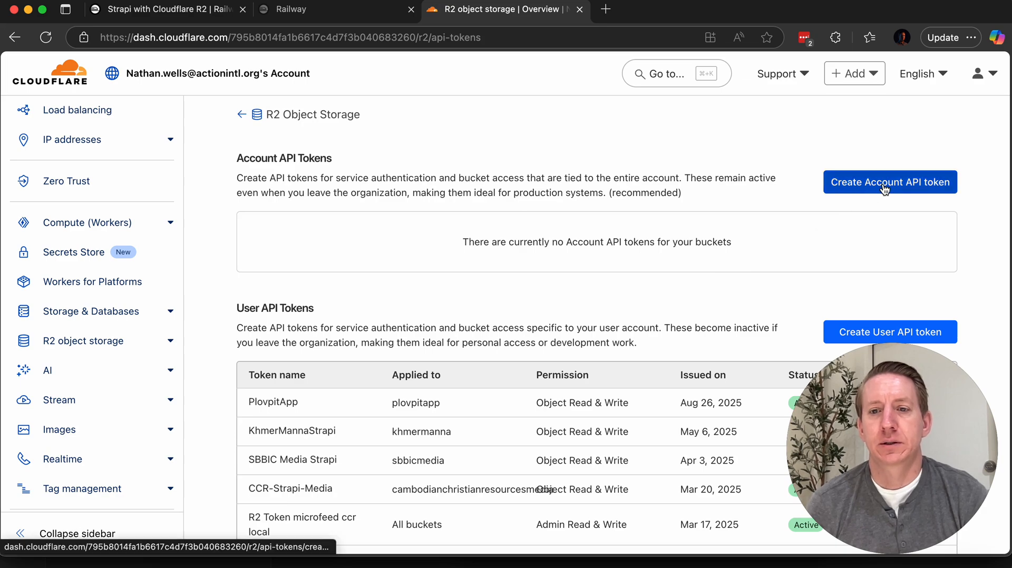
scroll(890, 253, down, 3)
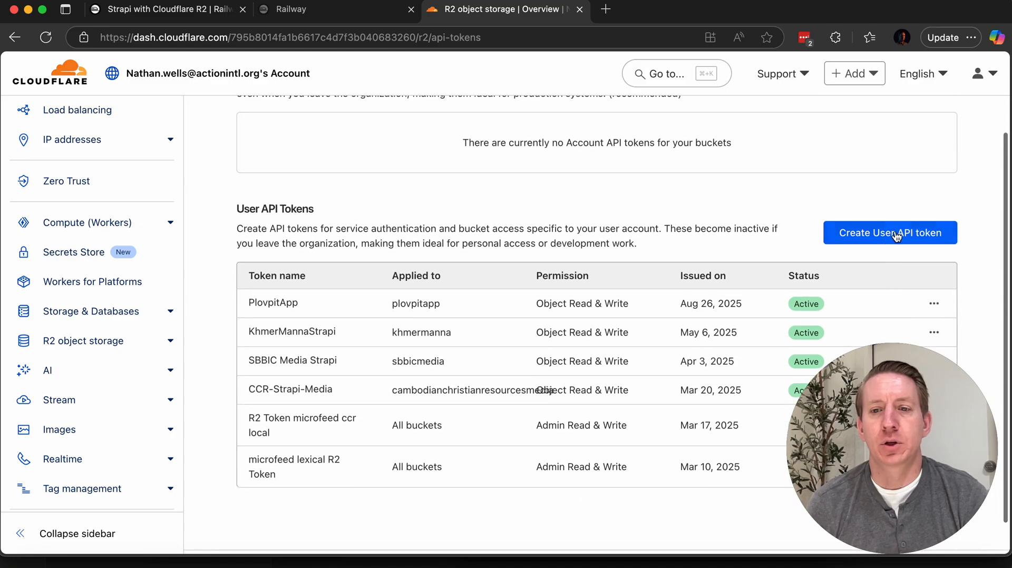
click(897, 237)
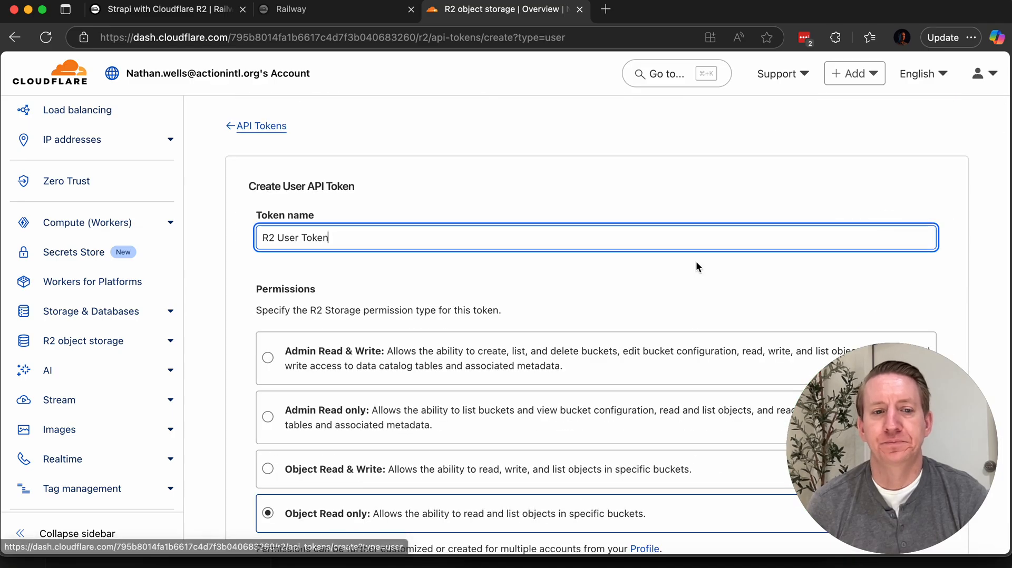
Step: Name the new User API token AppTest
drag(353, 238, 268, 237)
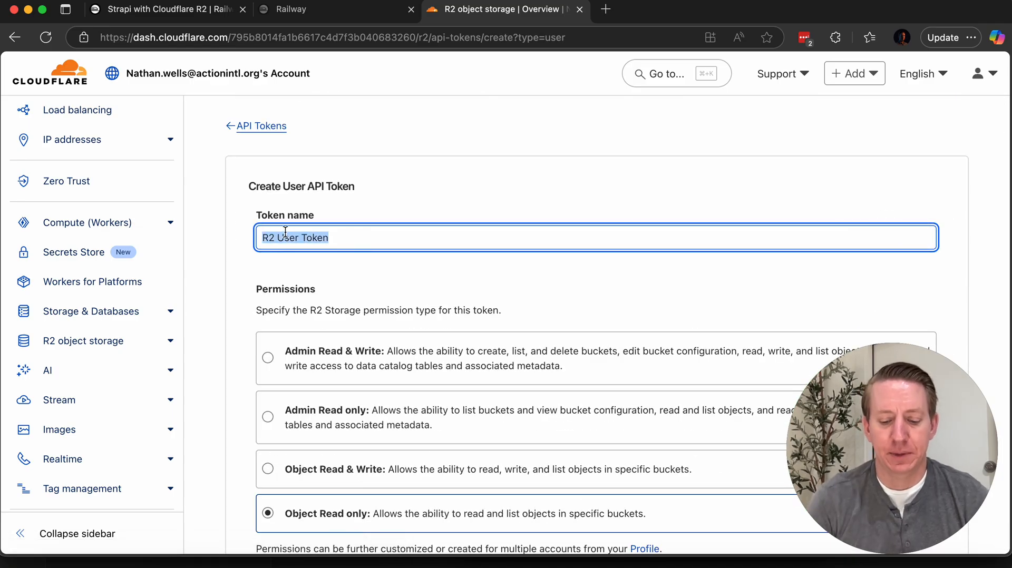
text(AppTe)
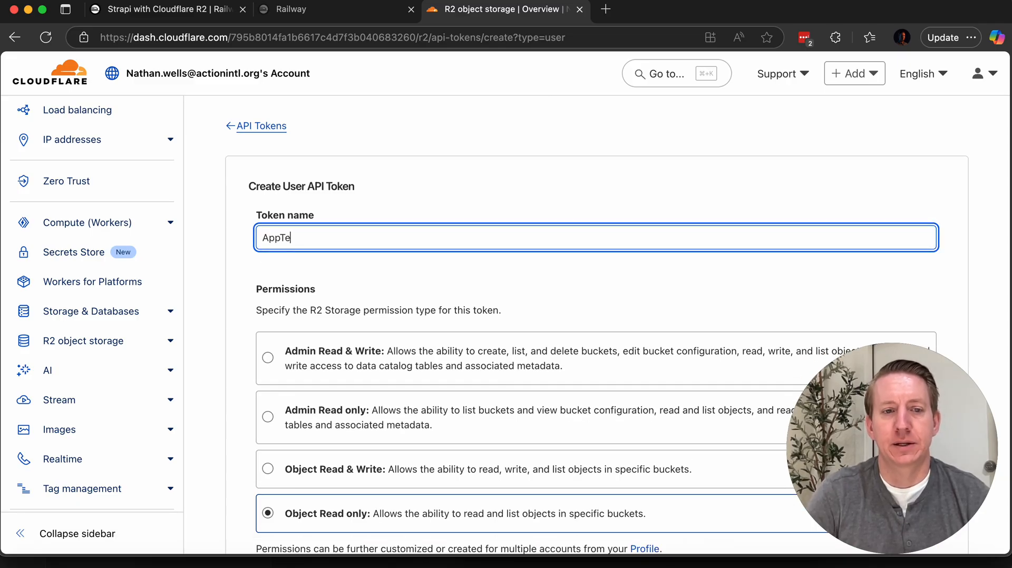
text(st)
scroll(352, 254, down, 4)
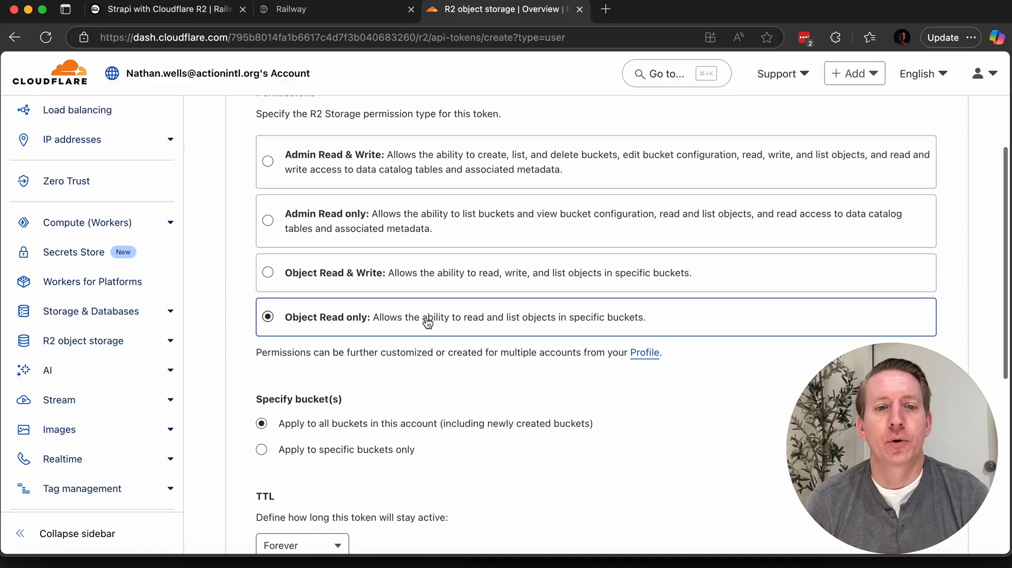
Step: Give the token Object Read & Write permission and restrict it to the plovpitapp bucket only
click(343, 286)
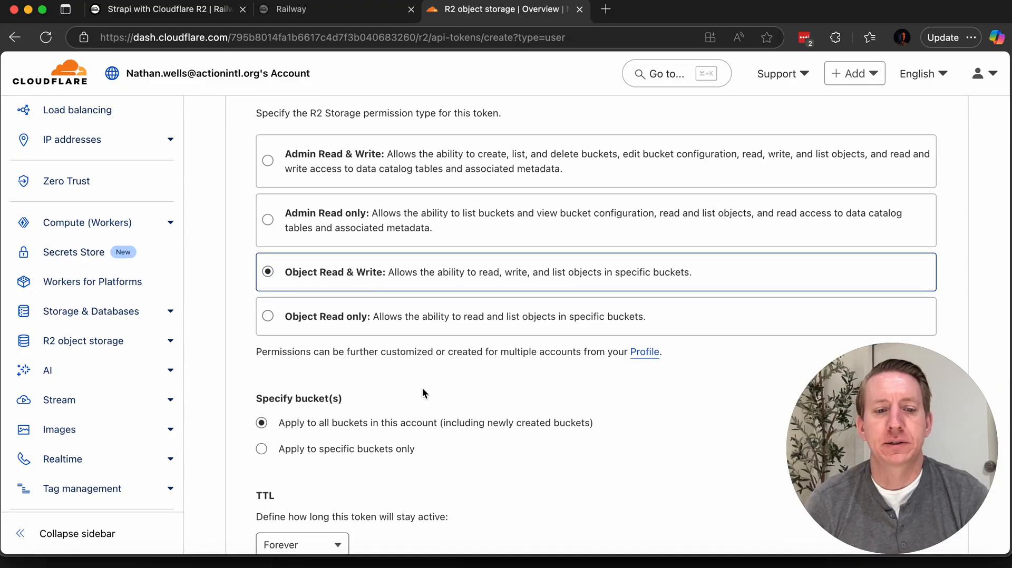
scroll(423, 390, down, 3)
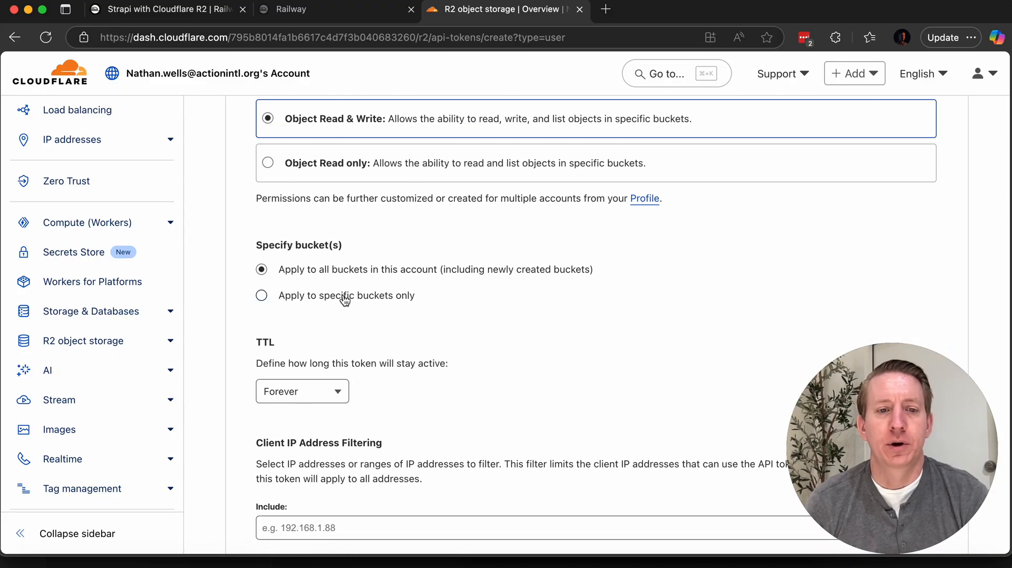
click(345, 297)
click(367, 322)
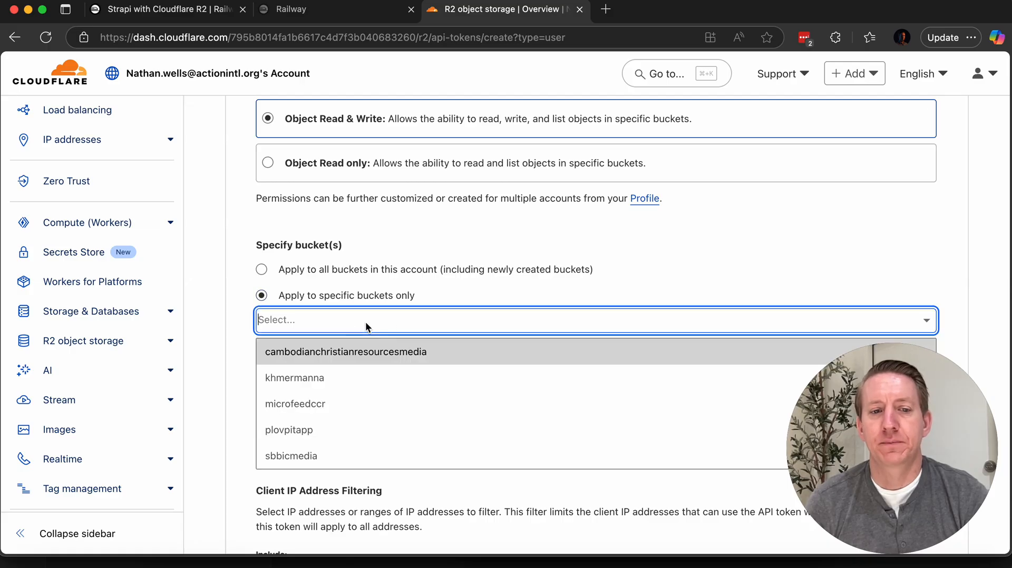
click(323, 432)
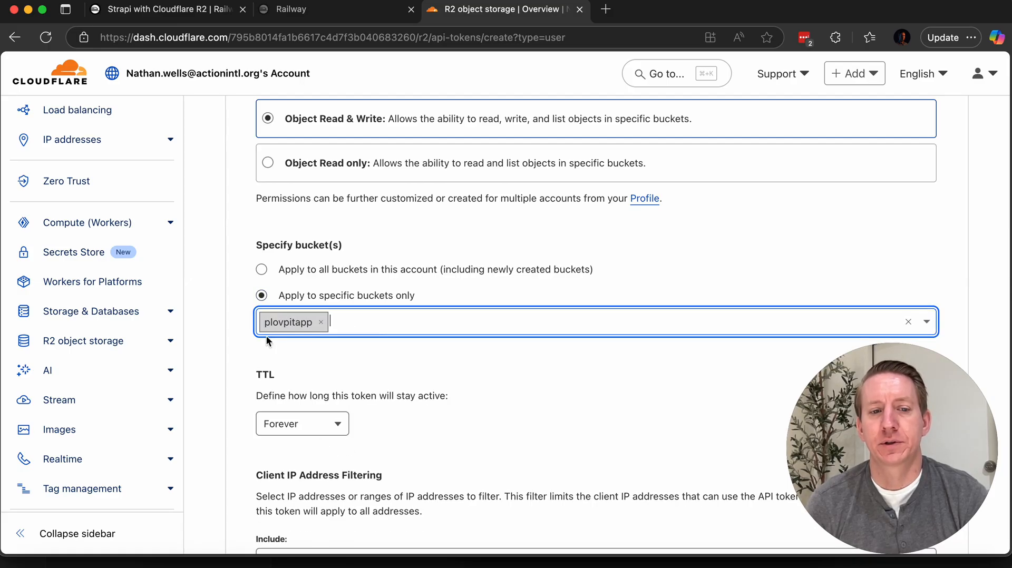
Step: Create the User API token, leaving its TTL at Forever and the client IP filters empty
scroll(445, 375, down, 5)
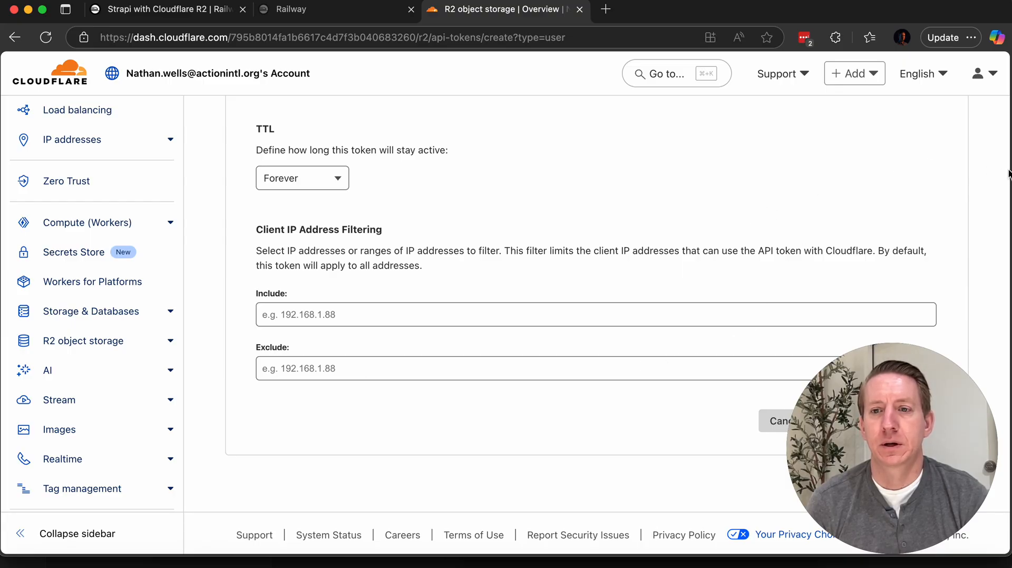
drag(1008, 171, 887, 168)
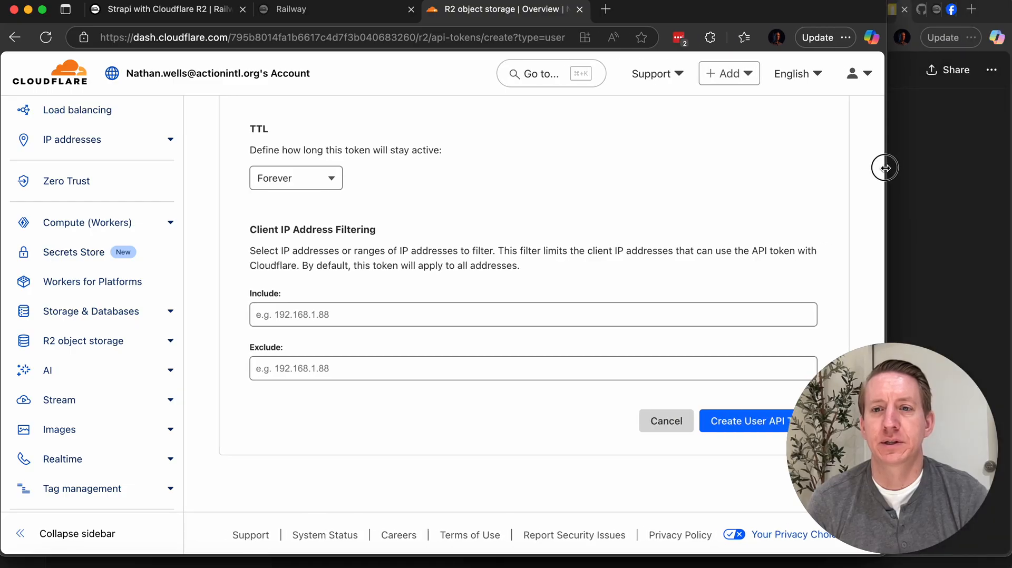
click(770, 420)
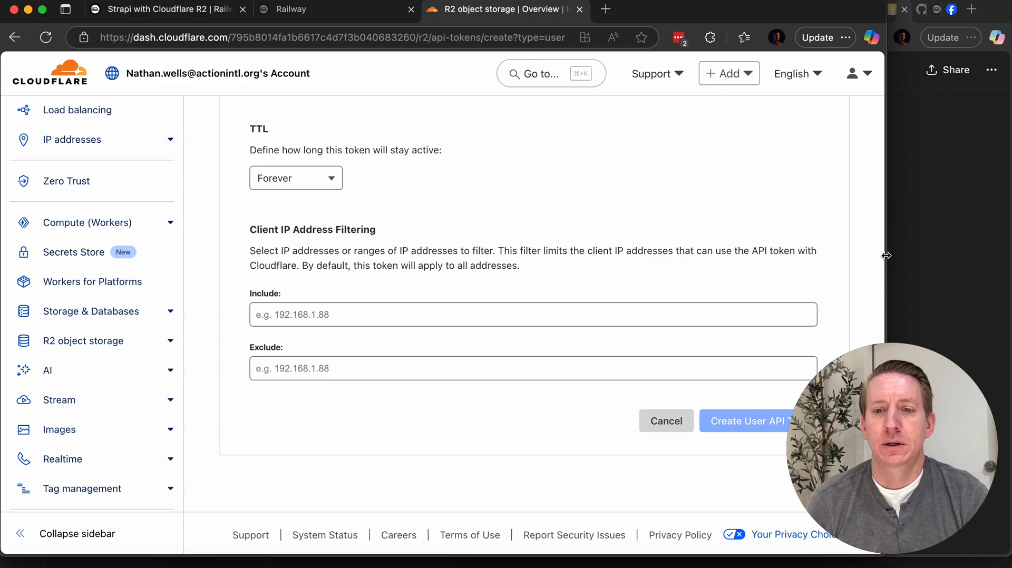
drag(886, 255, 1008, 255)
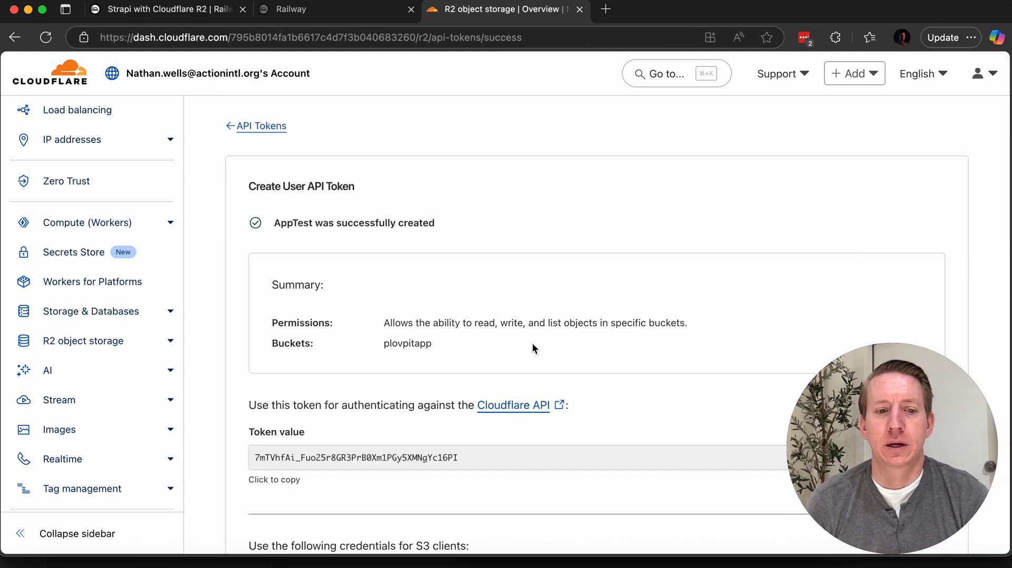
Step: Look over the Access Key ID and Secret Access Key issued for S3 clients
scroll(533, 348, down, 3)
scroll(533, 362, down, 3)
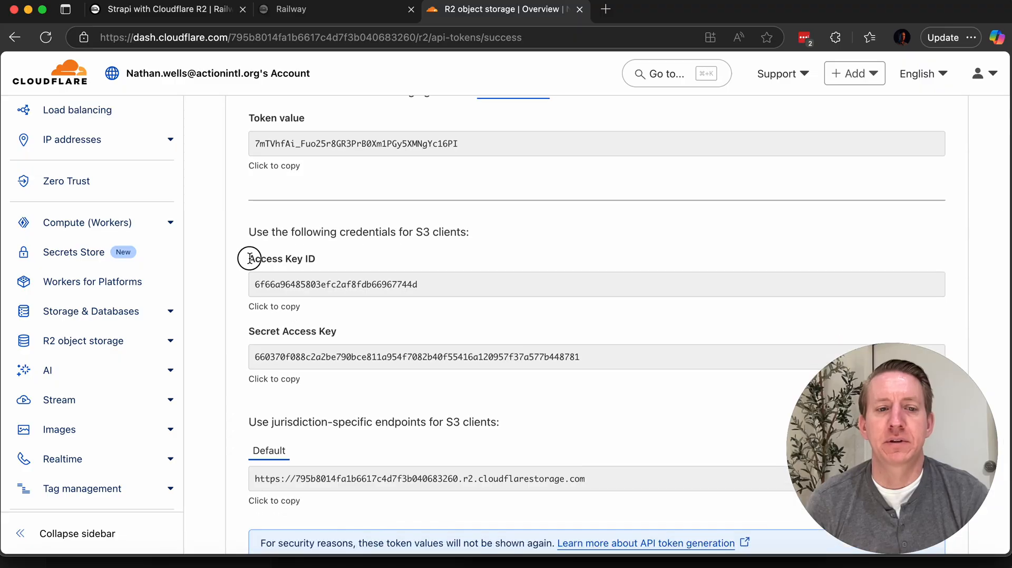
drag(249, 255, 603, 363)
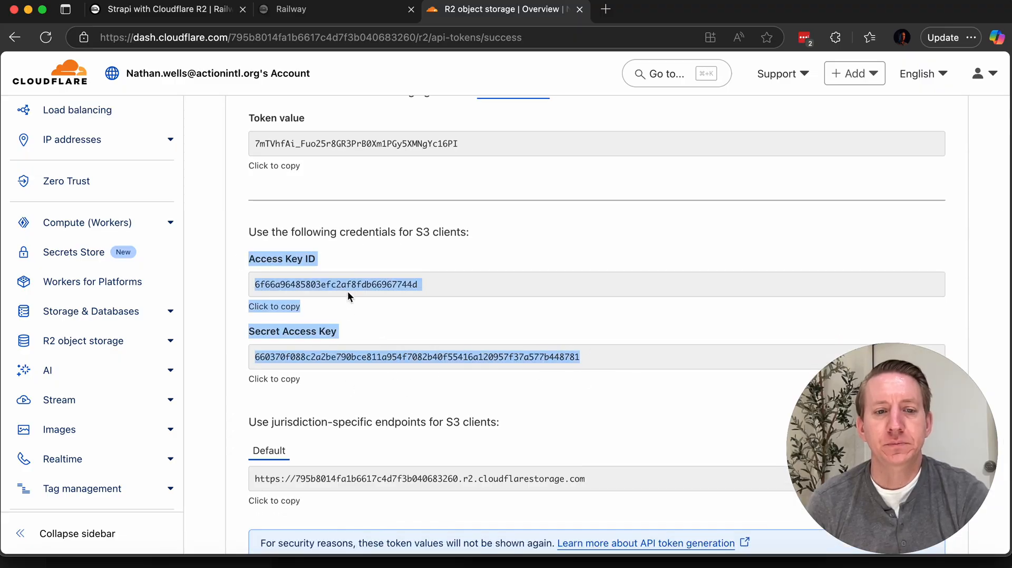
click(284, 280)
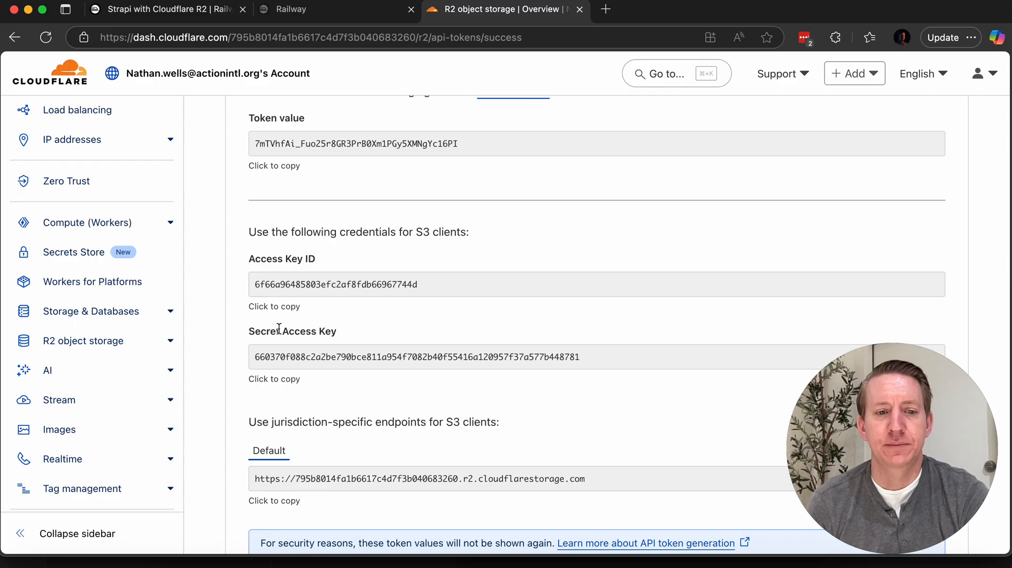
Step: Switch to the Railway template and open the configurations of the postgres-r2-backups and strapi-railway-app services
click(303, 18)
click(199, 15)
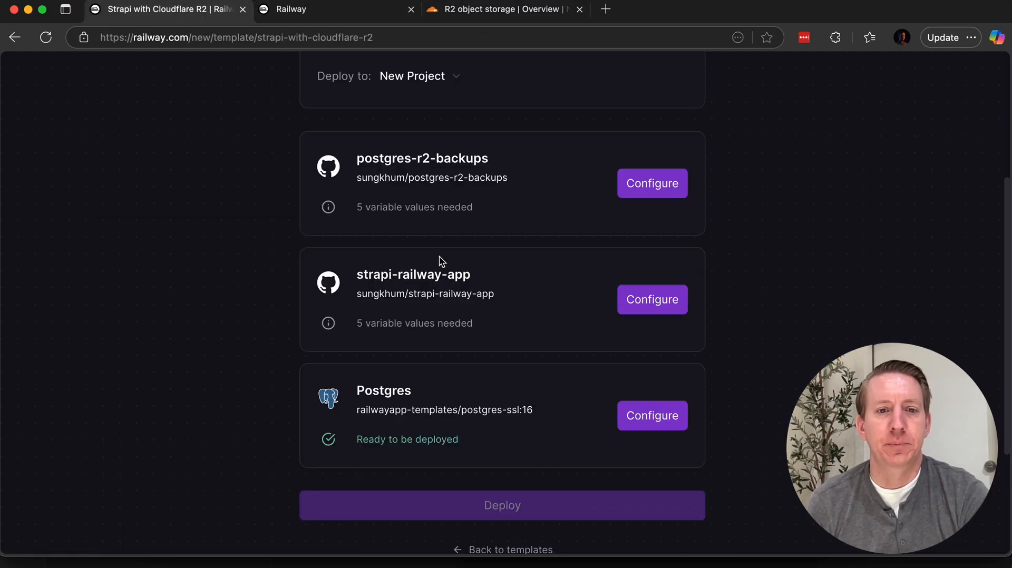
click(651, 185)
scroll(294, 313, down, 2)
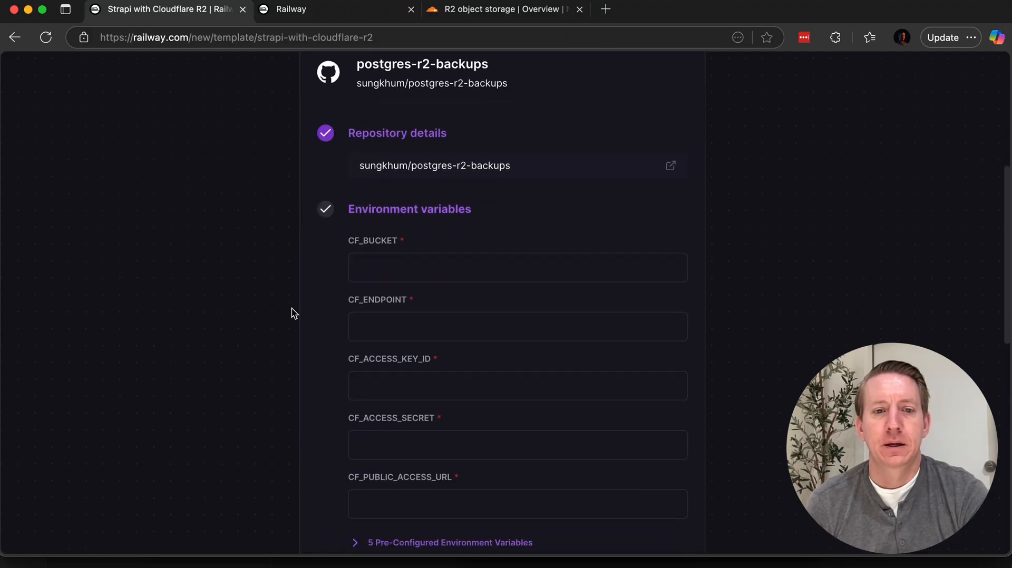
scroll(316, 285, down, 1)
click(367, 233)
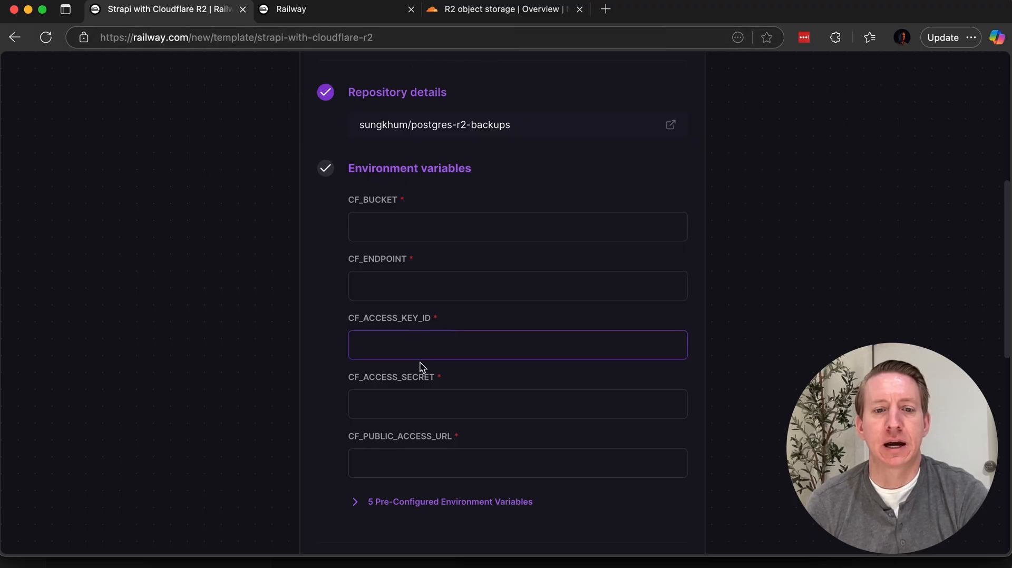
click(417, 405)
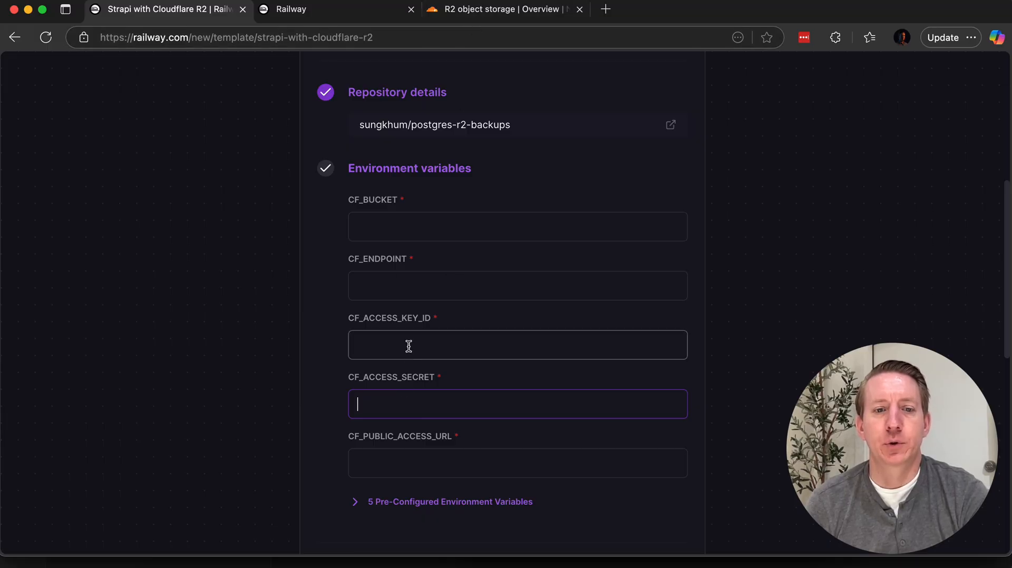
scroll(287, 357, down, 9)
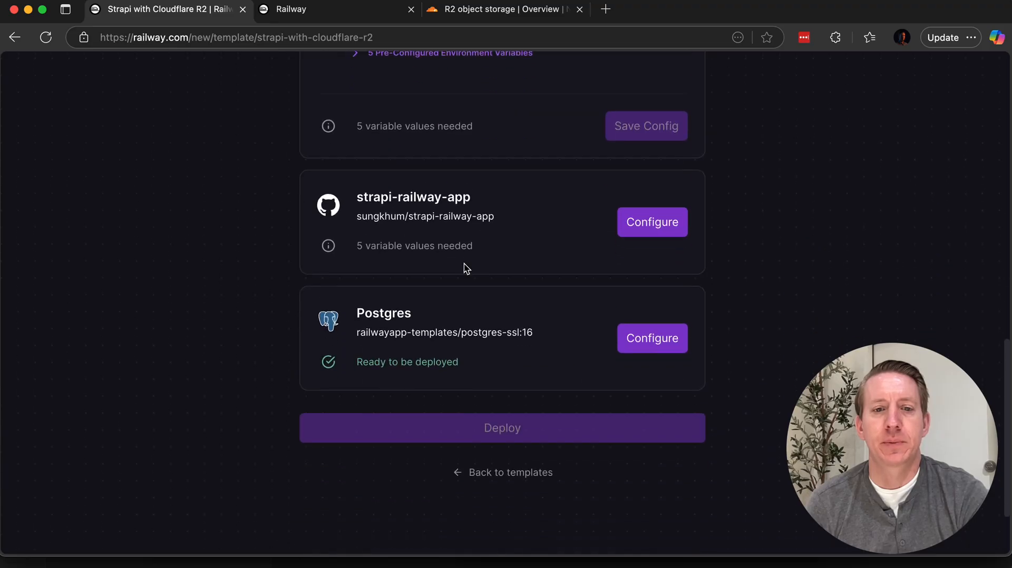
click(658, 232)
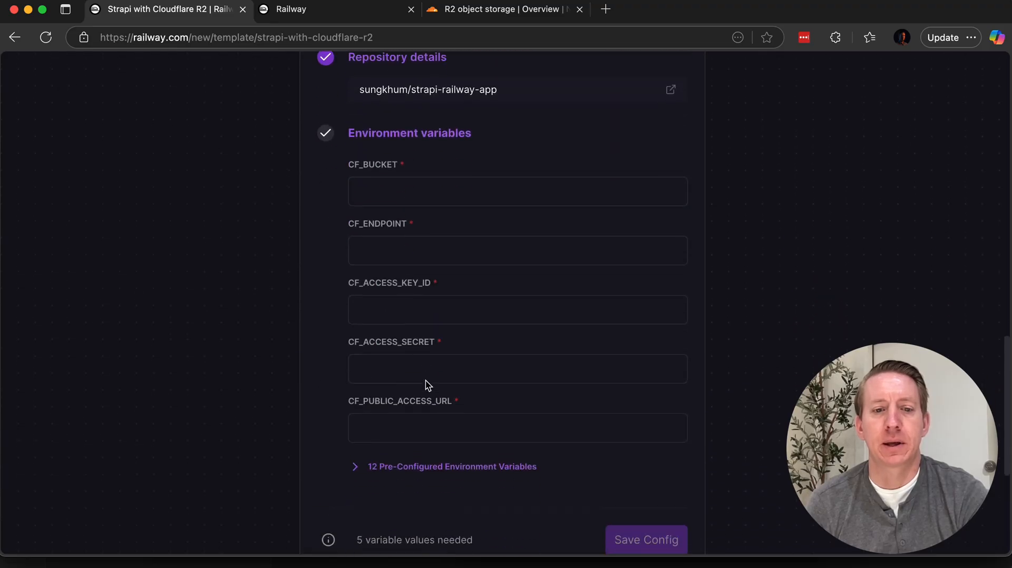
Step: Switch to Cloudflare and copy the token's default S3 client endpoint URL
click(459, 11)
scroll(360, 416, down, 3)
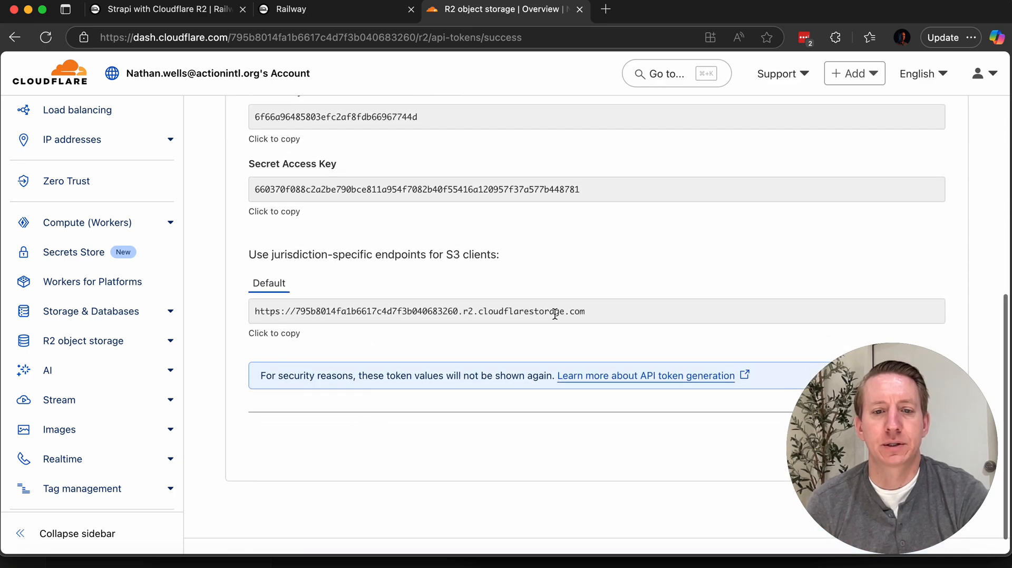
drag(617, 310, 228, 312)
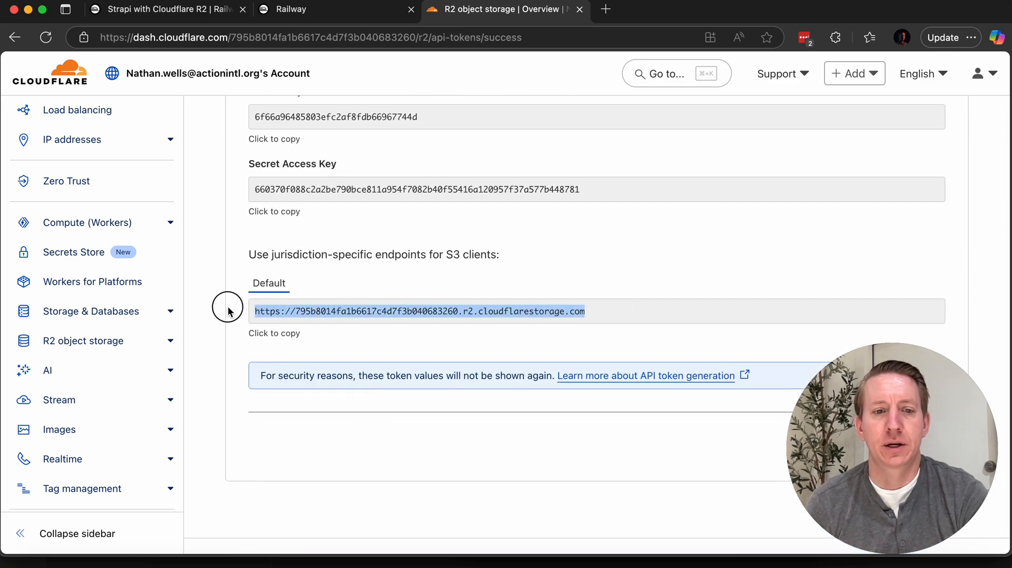
click(283, 335)
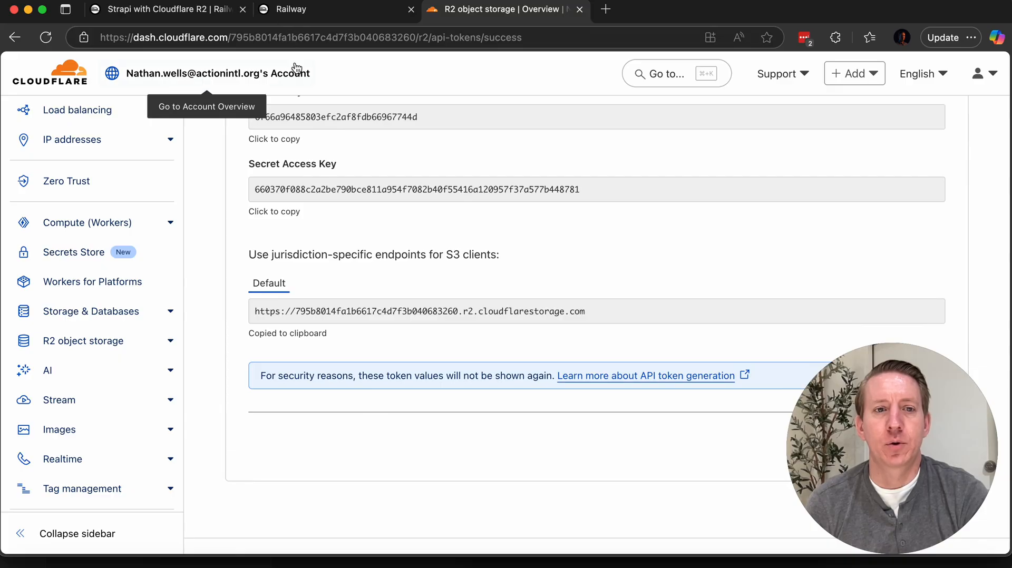
Step: Switch to Railway and paste the copied endpoint URL as CF_ENDPOINT for the postgres-r2-backups service
click(291, 10)
click(182, 20)
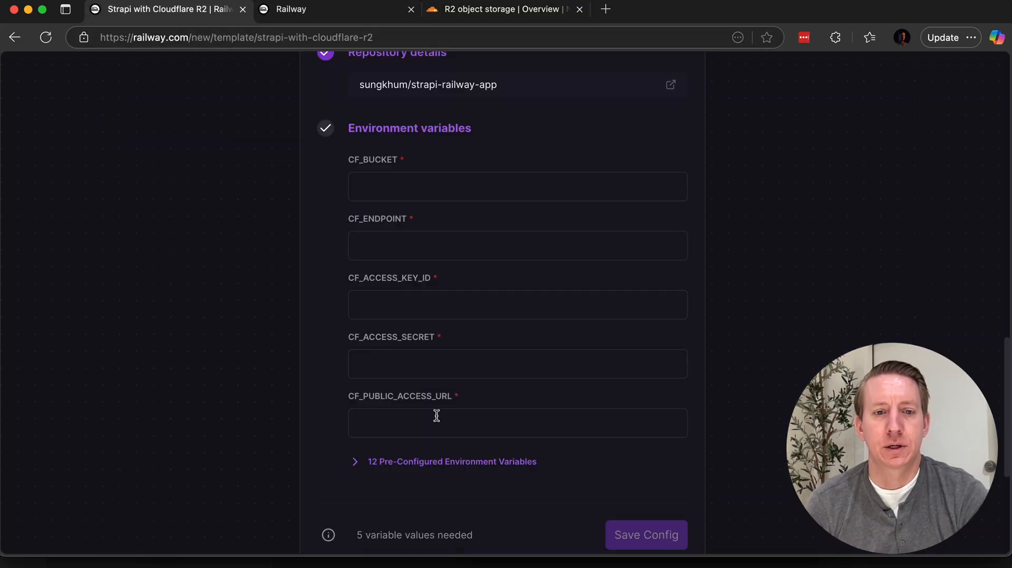
click(425, 242)
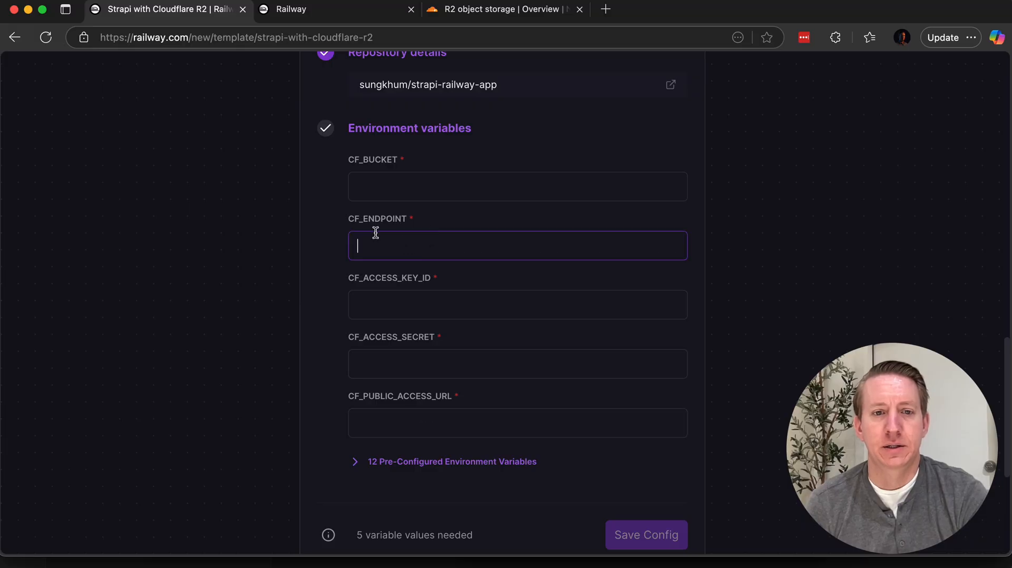
scroll(296, 256, up, 10)
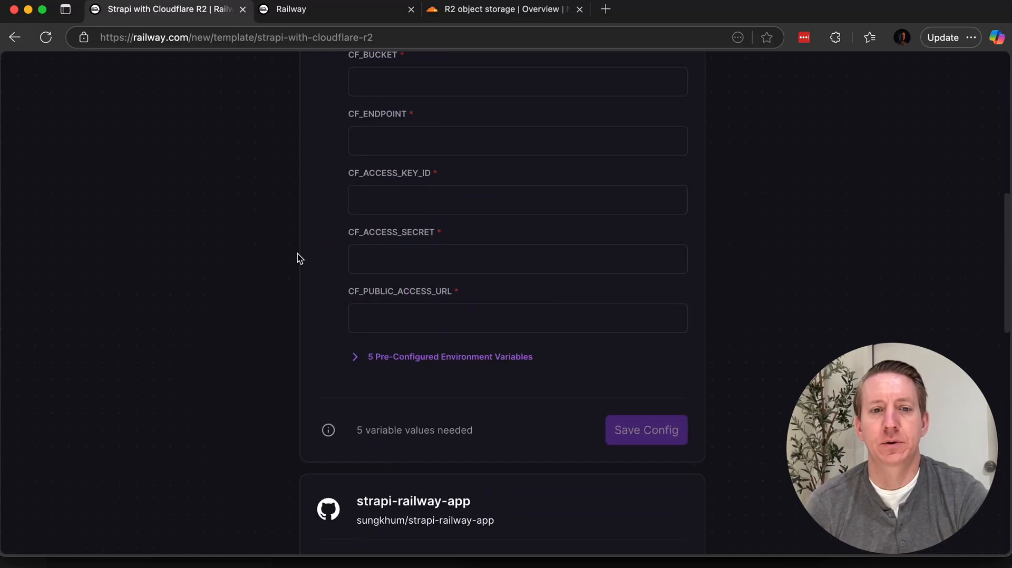
click(369, 214)
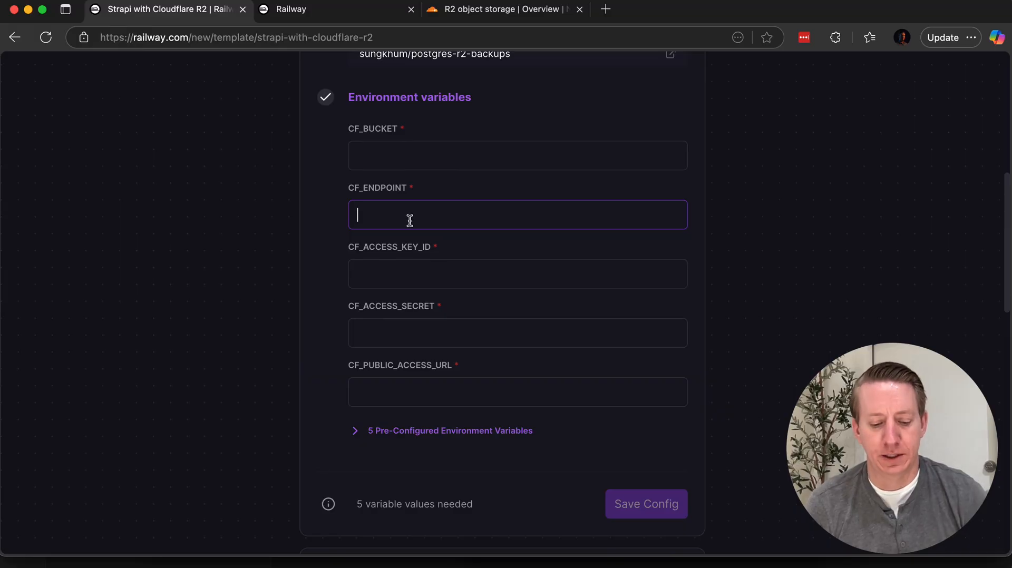
key(super+v)
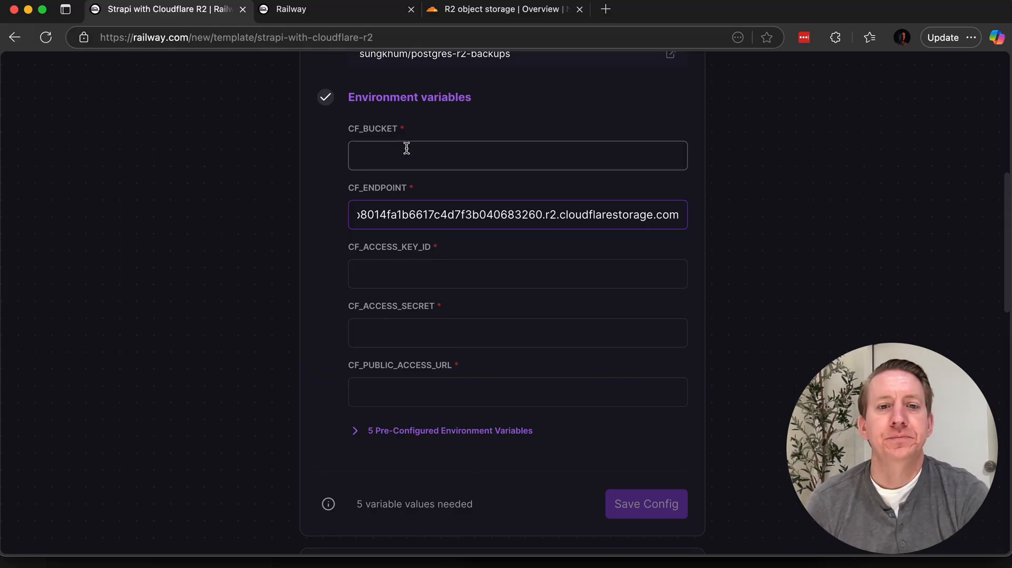
Step: Copy the bucket name plovpitapp from Cloudflare's User API token list and enter it as CF_BUCKET for postgres-r2-backups in Railway
click(500, 12)
scroll(362, 183, up, 10)
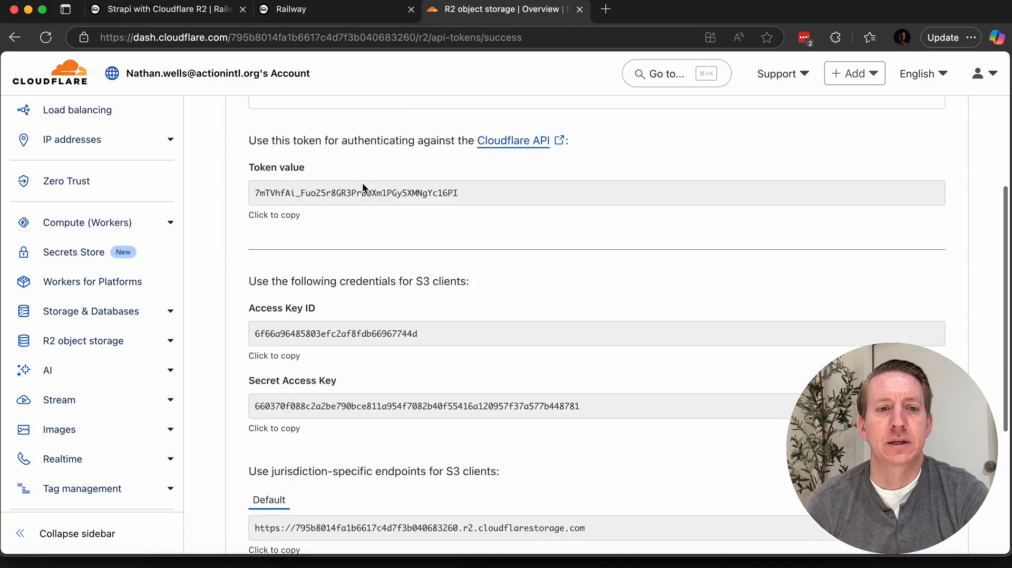
scroll(364, 188, up, 2)
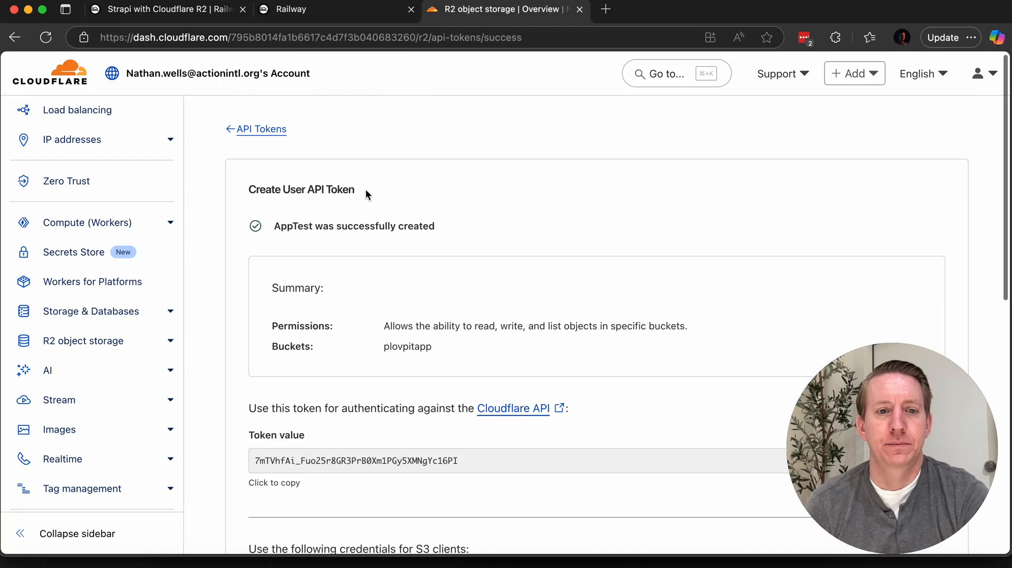
scroll(339, 179, down, 3)
scroll(347, 192, down, 7)
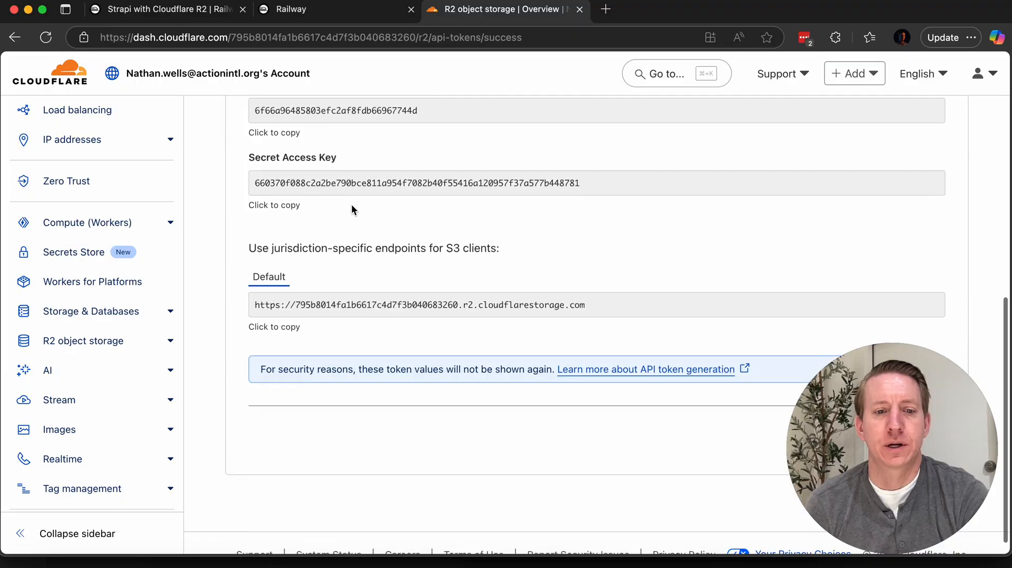
scroll(283, 146, up, 9)
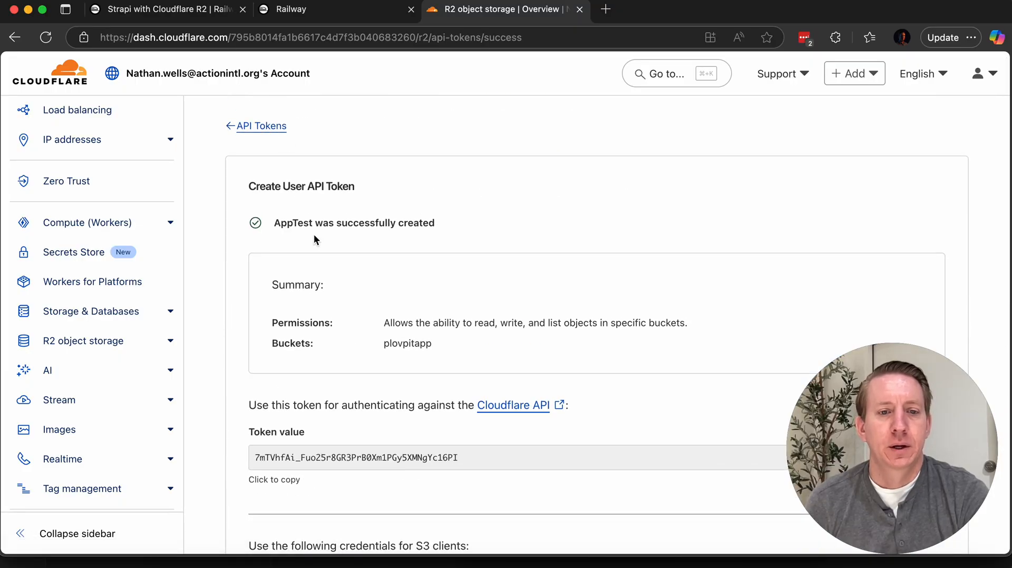
click(274, 135)
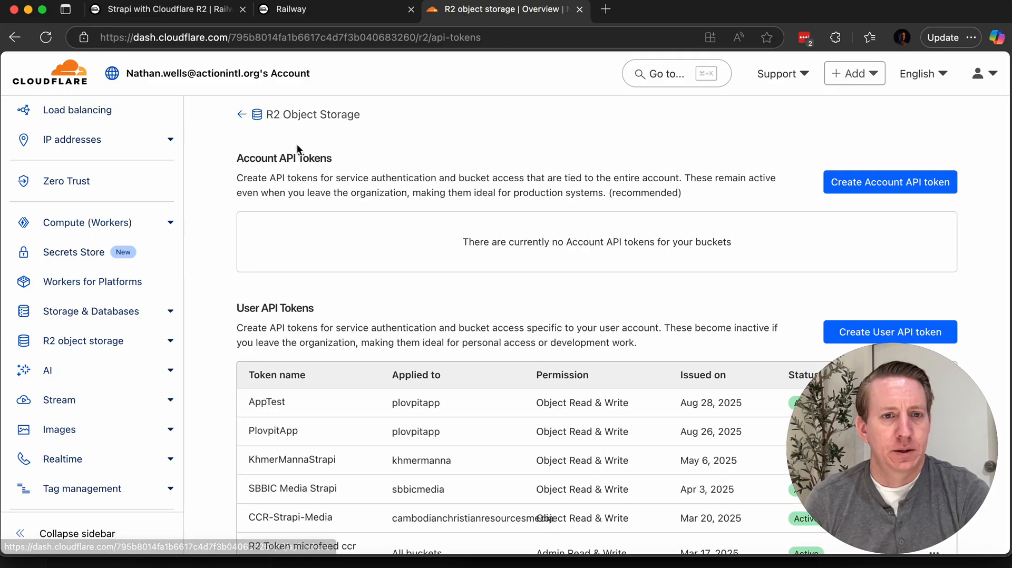
scroll(327, 274, down, 4)
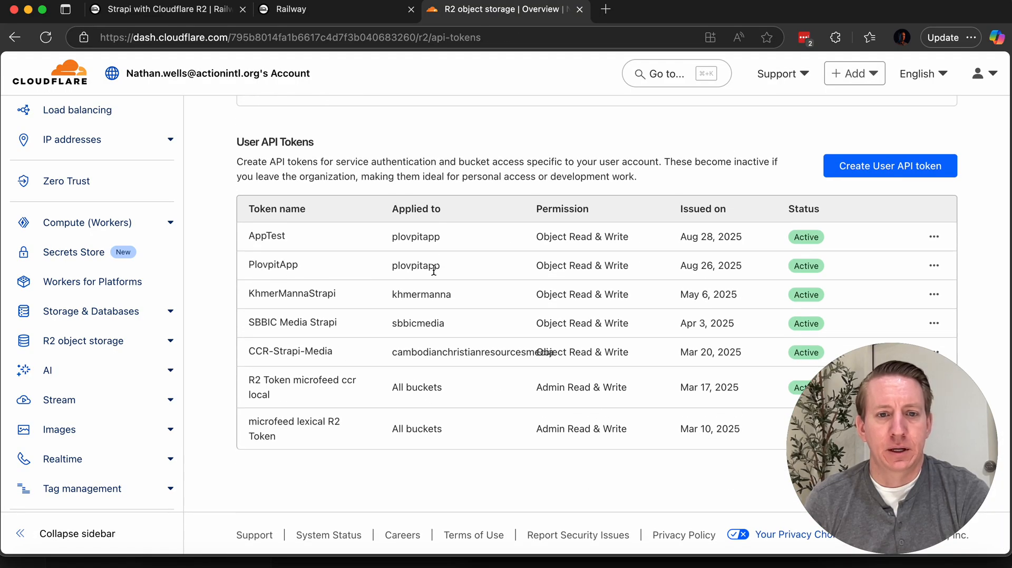
drag(423, 270, 386, 271)
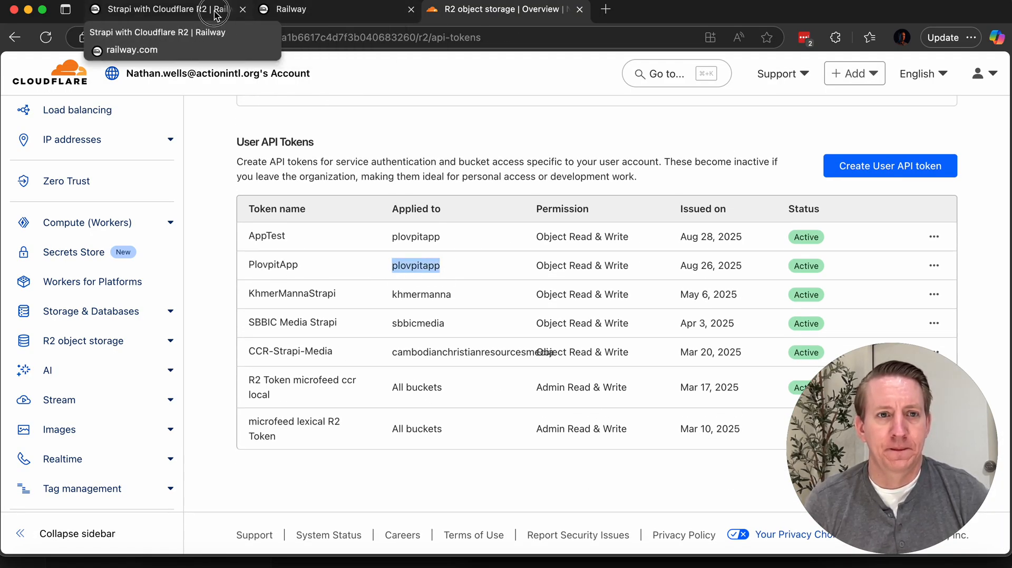
click(163, 10)
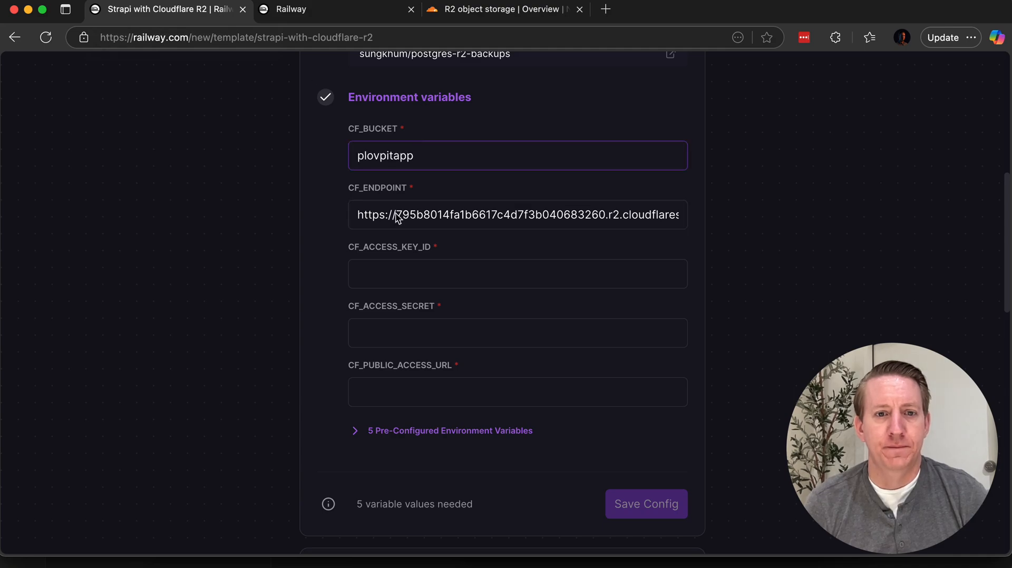
Step: Switch to Cloudflare and check the actions available for the PlovpitApp token in the User API token list
scroll(409, 343, down, 2)
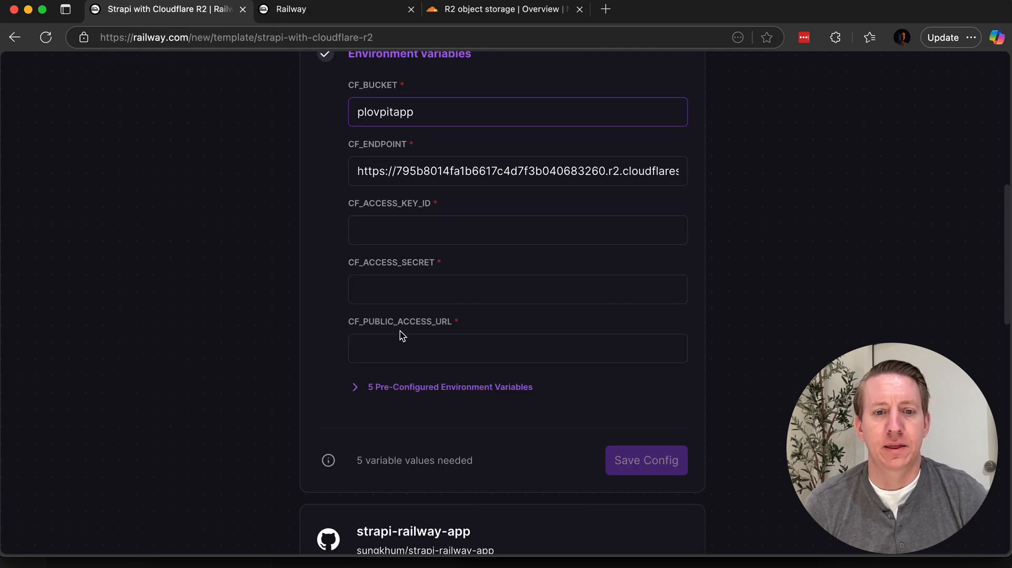
click(483, 19)
click(386, 265)
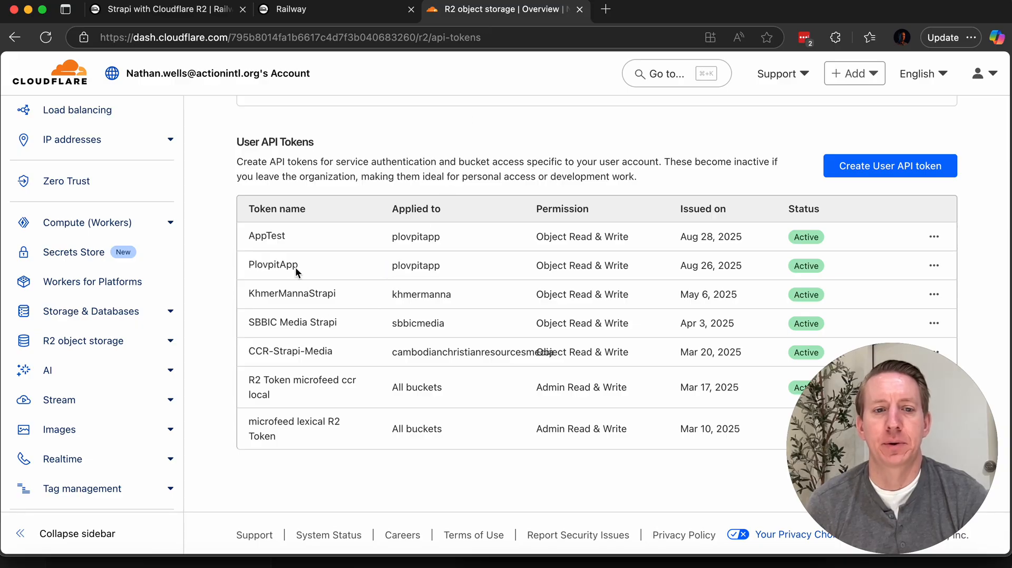
click(940, 273)
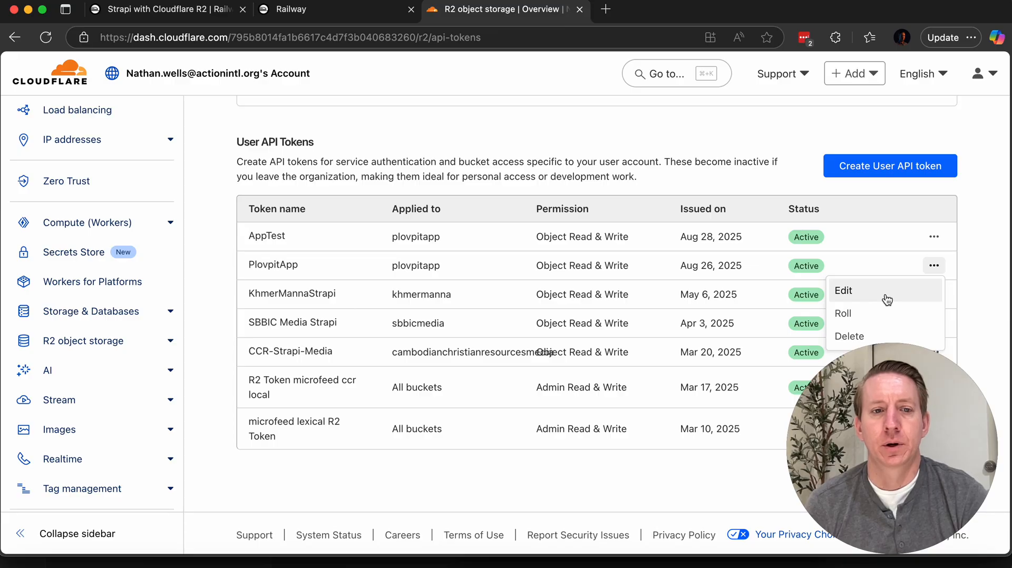
click(571, 117)
scroll(564, 153, up, 4)
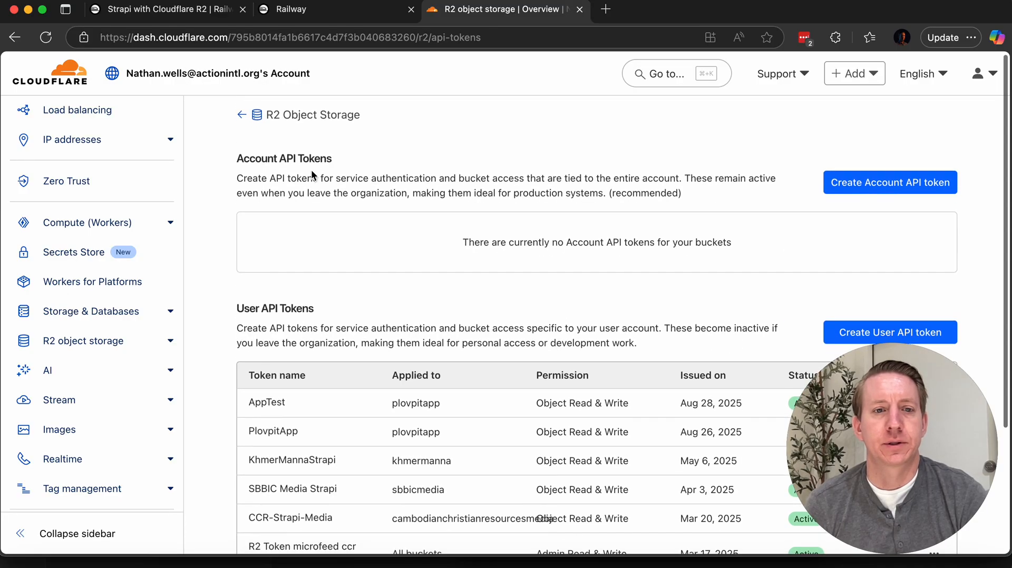
Step: Return to the R2 Object Storage overview and open the custom domain settings of the plovpitapp bucket
click(297, 117)
scroll(327, 274, down, 2)
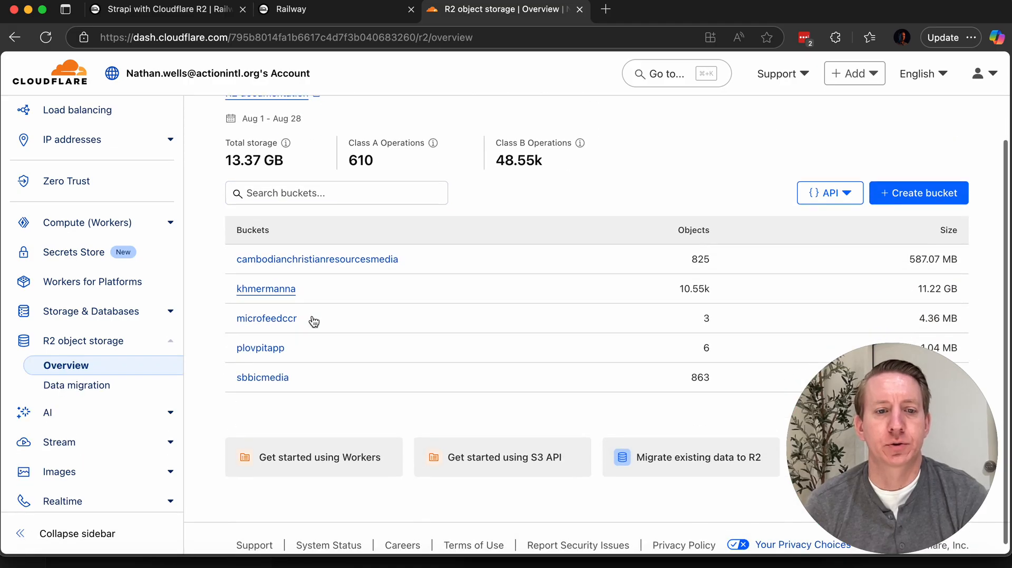
click(264, 353)
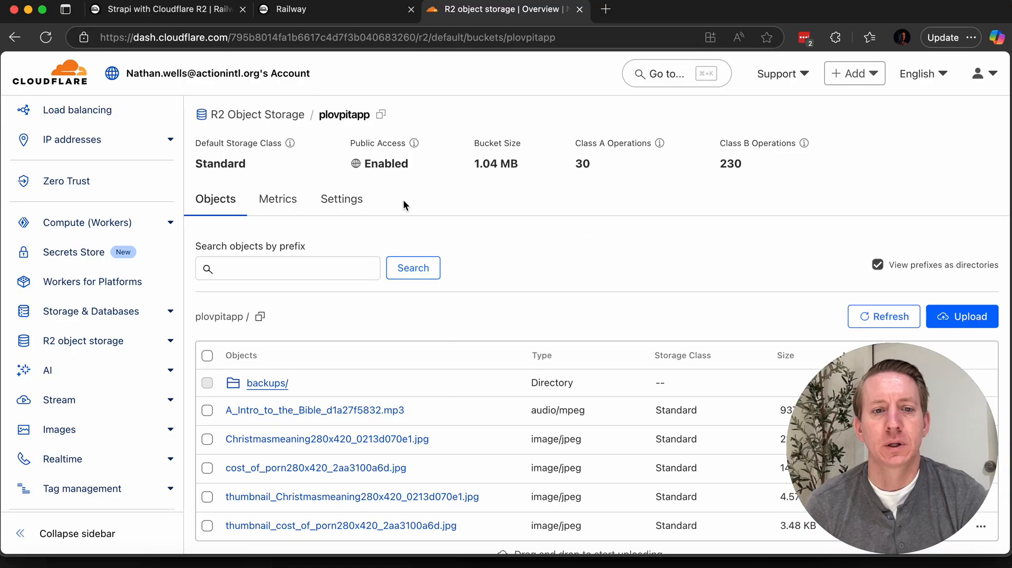
click(343, 201)
scroll(660, 208, down, 5)
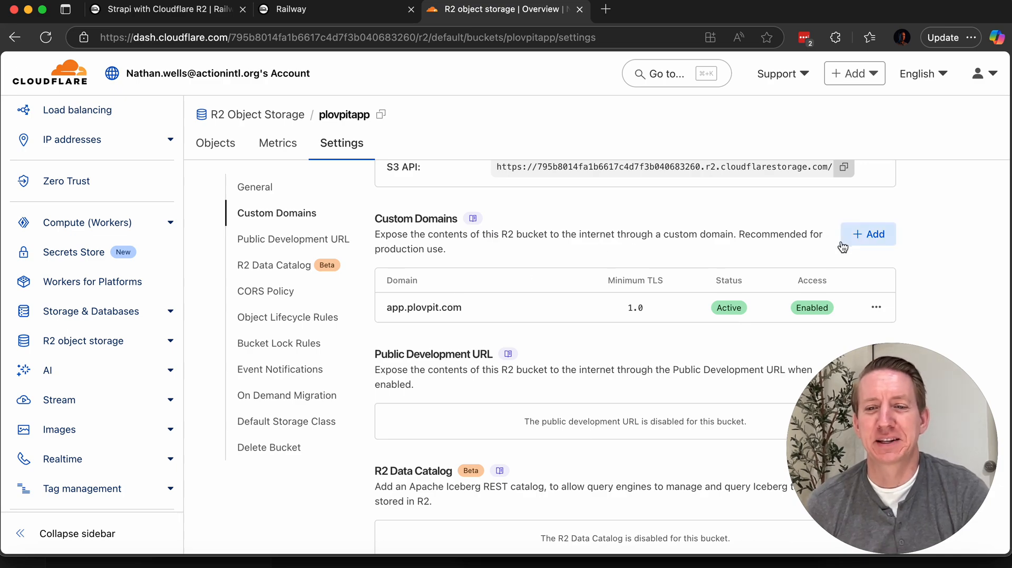
click(876, 242)
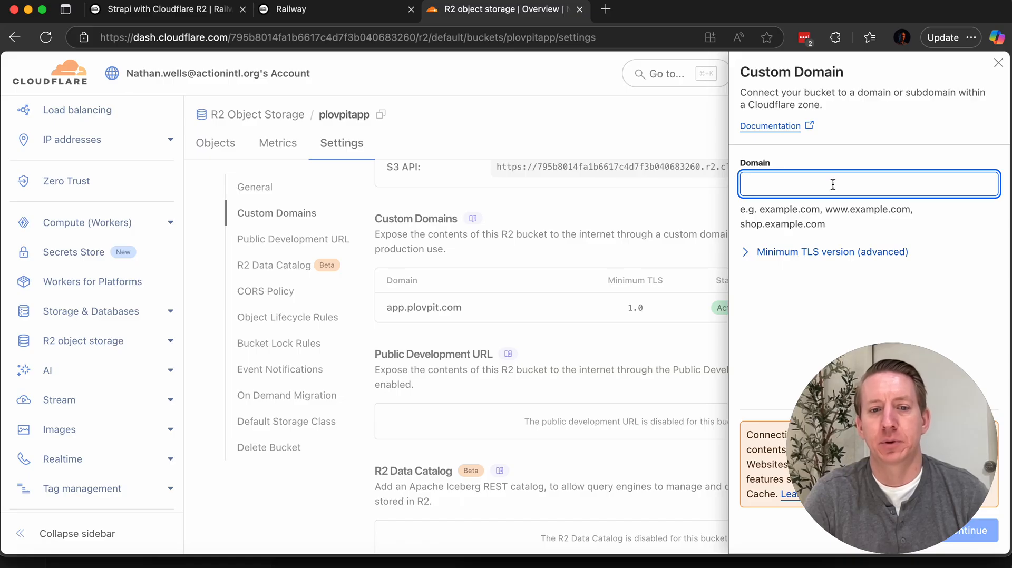
text(med)
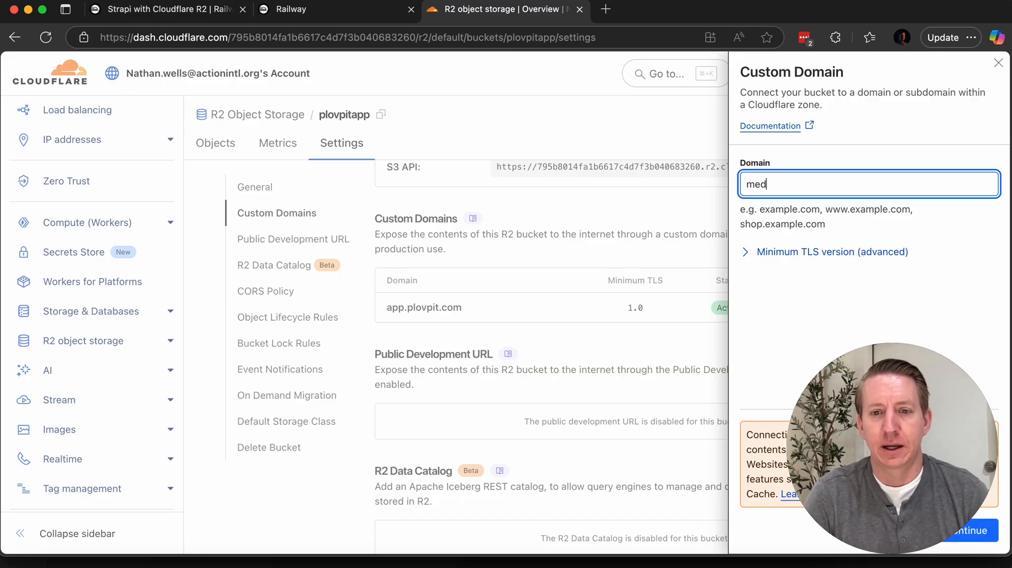
text(ia.plovpit.com)
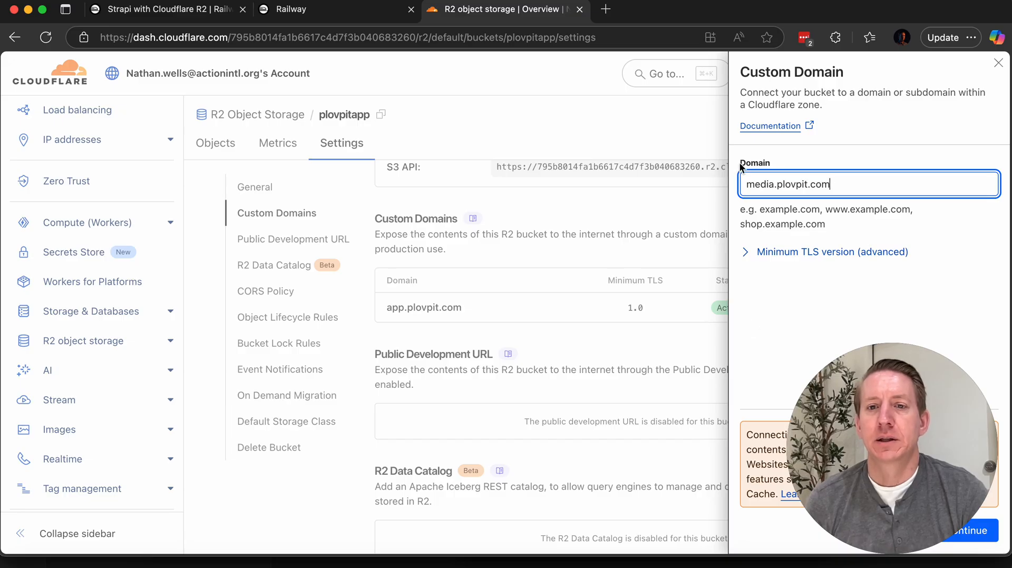
click(999, 63)
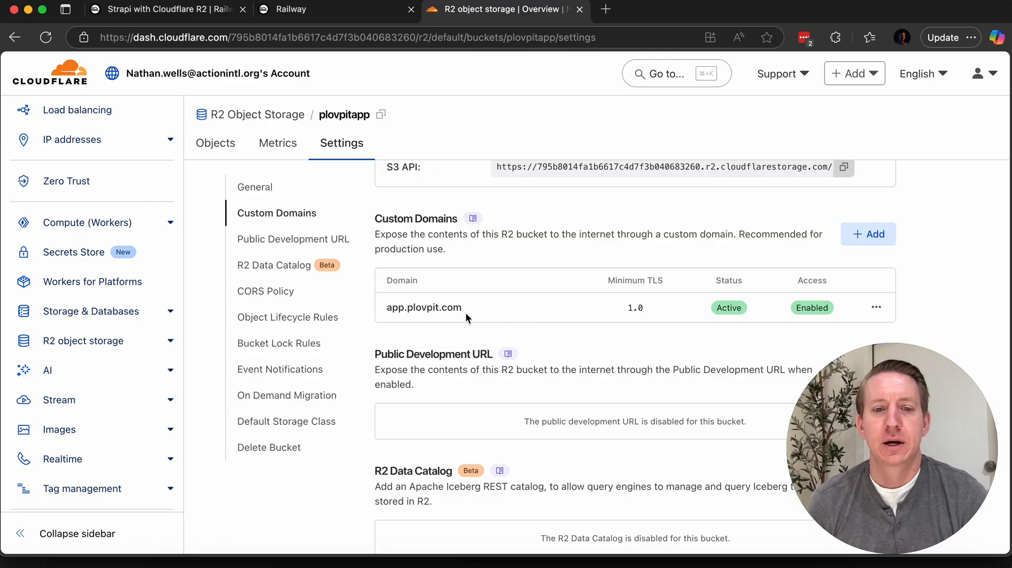
Step: Check the bucket's existing custom domain and its public development URL settings
drag(464, 310, 385, 311)
scroll(485, 338, down, 3)
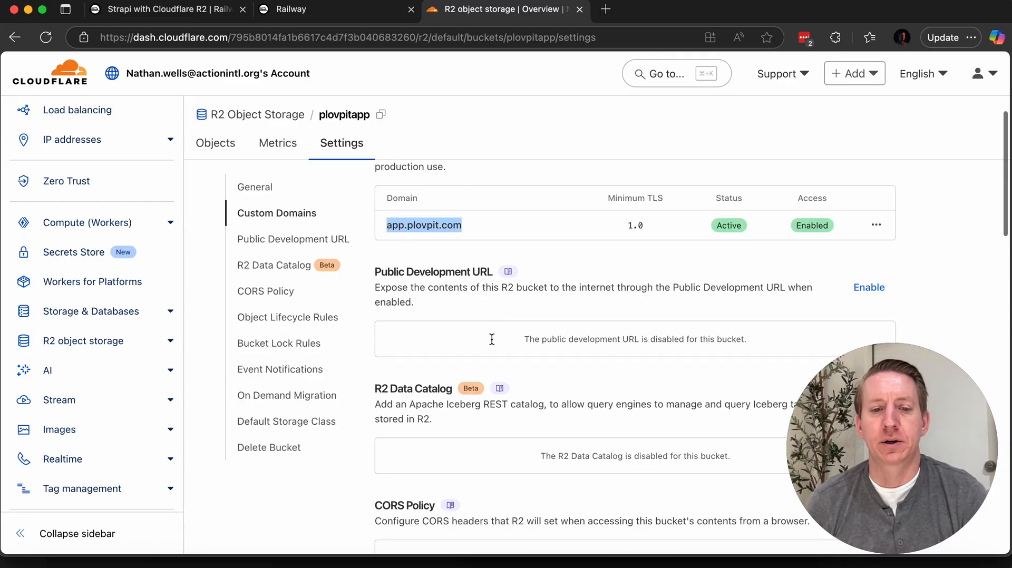
scroll(491, 341, up, 3)
scroll(491, 346, up, 3)
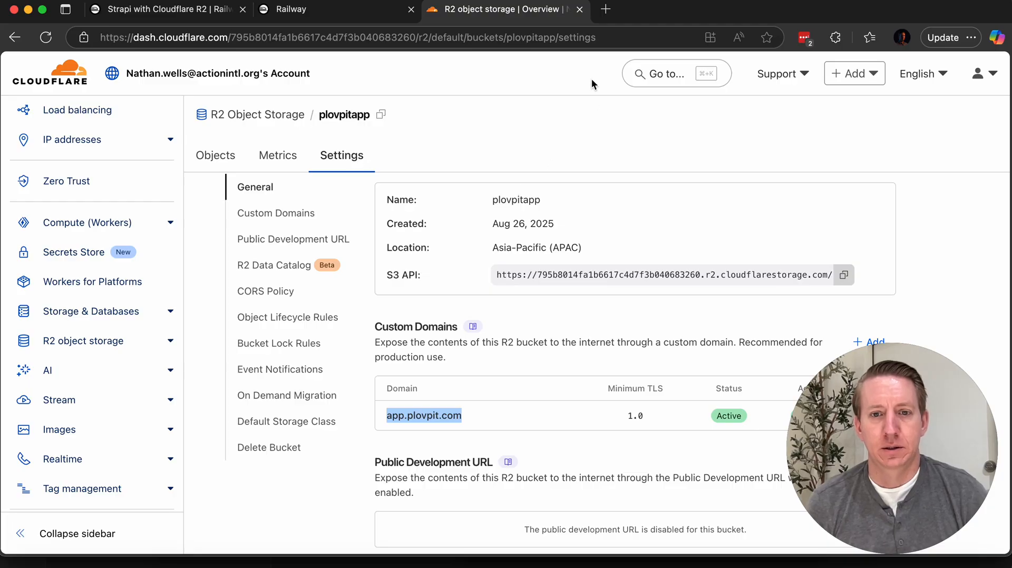
Step: Switch to the Railway dashboard and open the strapi-railway-app variables in the PlovPit App Strapi Backend project
click(324, 11)
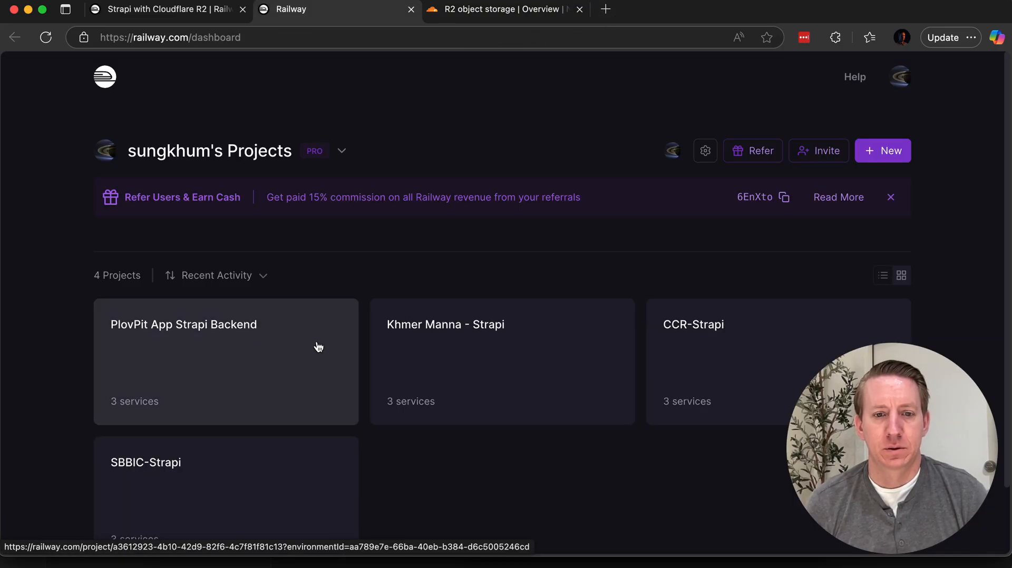
click(212, 354)
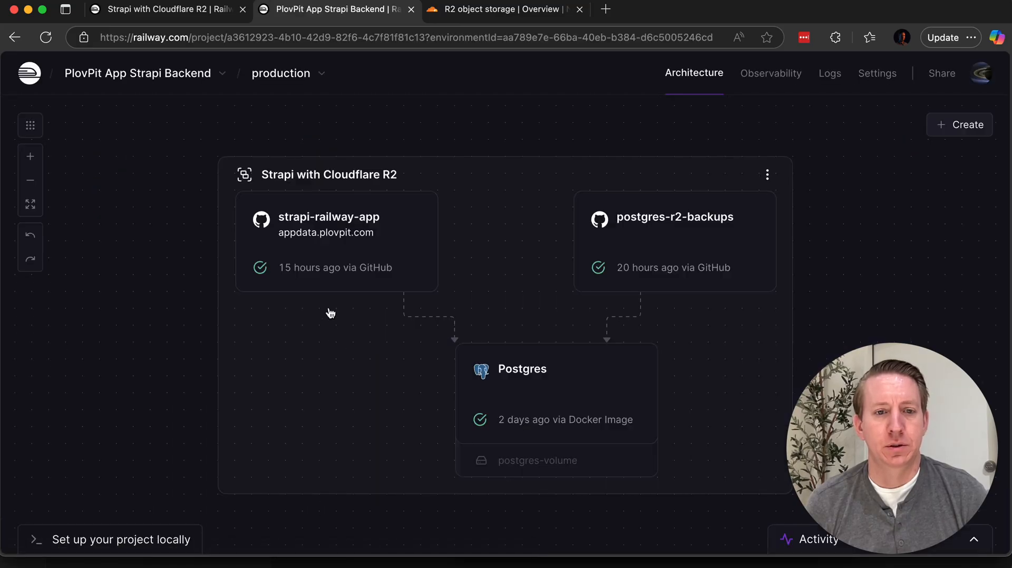
click(337, 247)
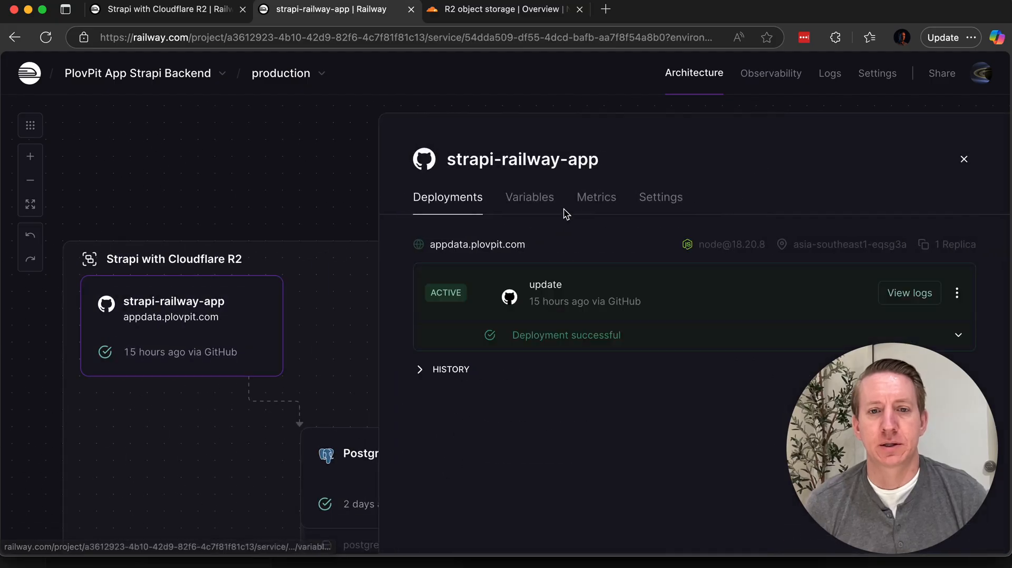
scroll(609, 389, down, 5)
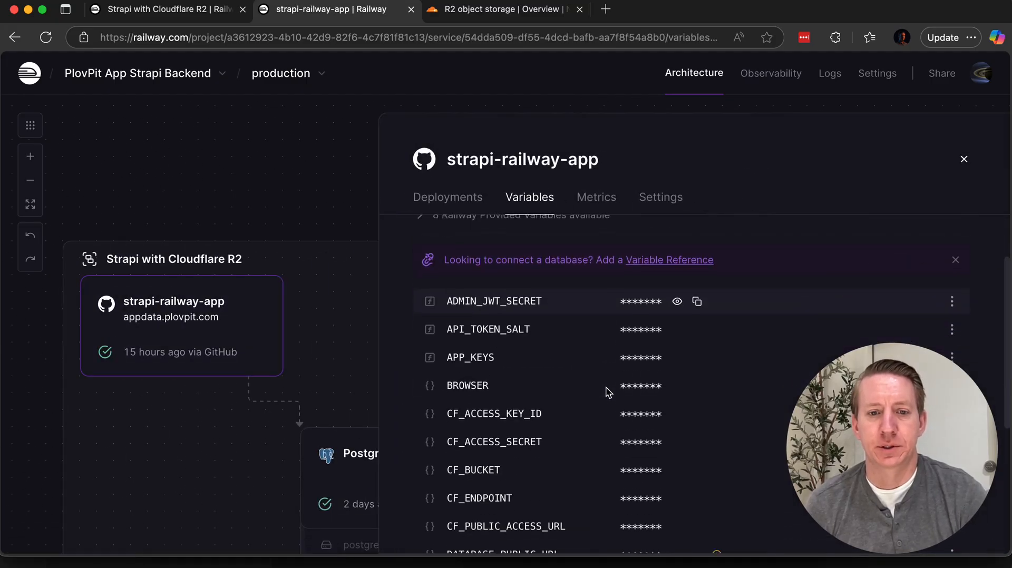
scroll(596, 374, down, 3)
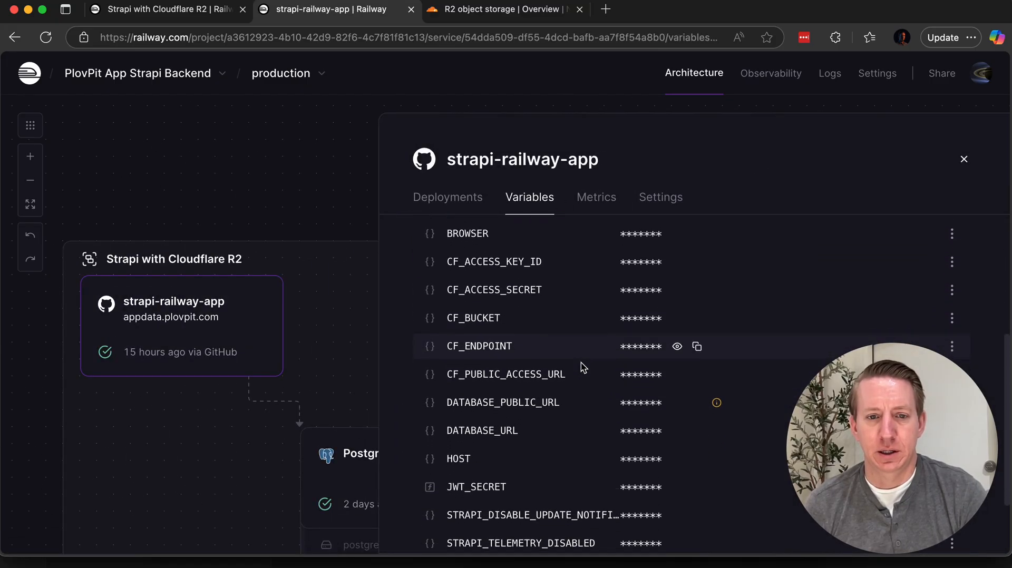
scroll(583, 366, down, 1)
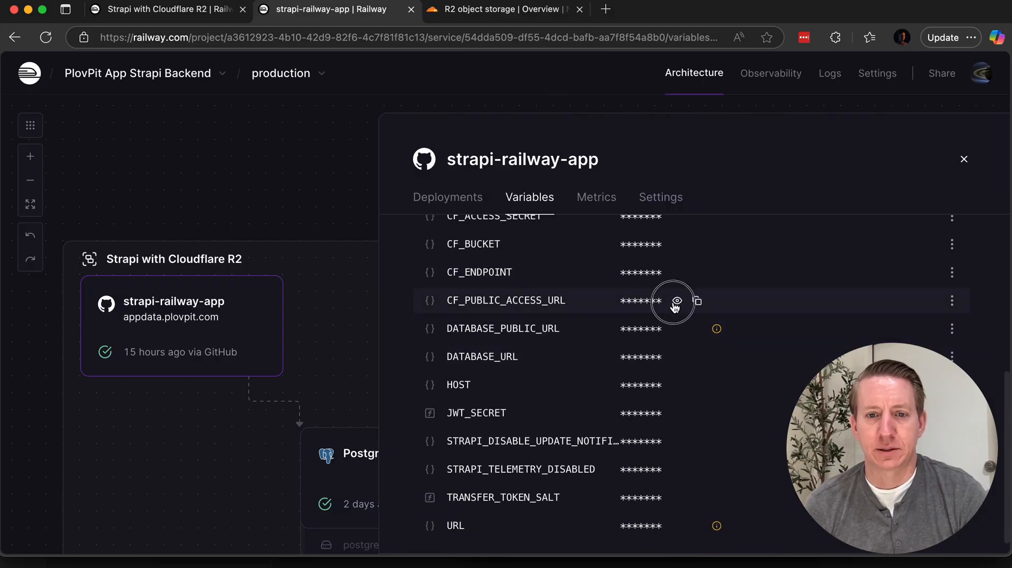
Step: Reveal the CF_PUBLIC_ACCESS_URL value of strapi-railway-app and try to select it for copying
click(676, 302)
drag(668, 300, 598, 300)
click(667, 303)
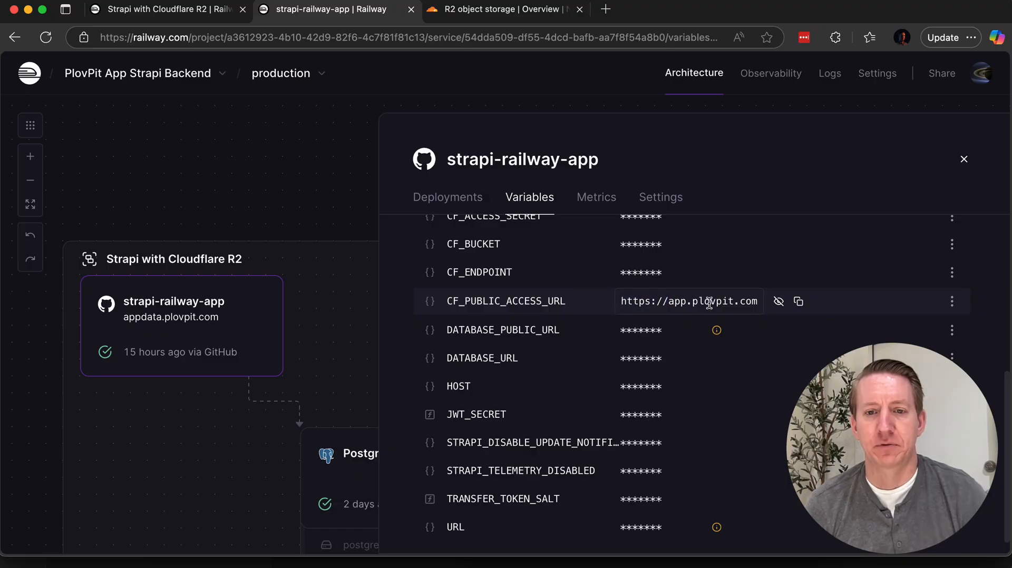
key(super+a)
click(500, 9)
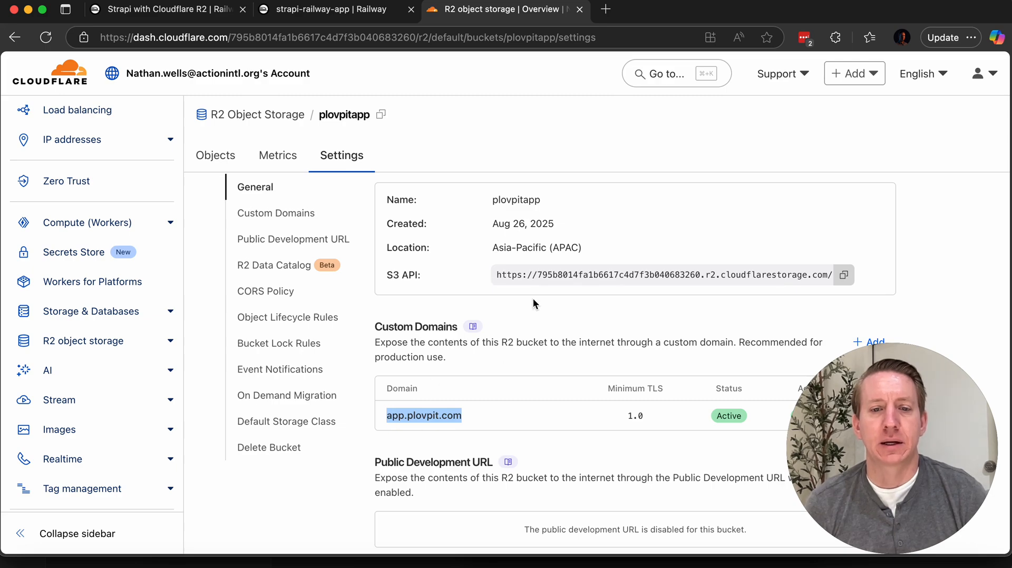
click(196, 14)
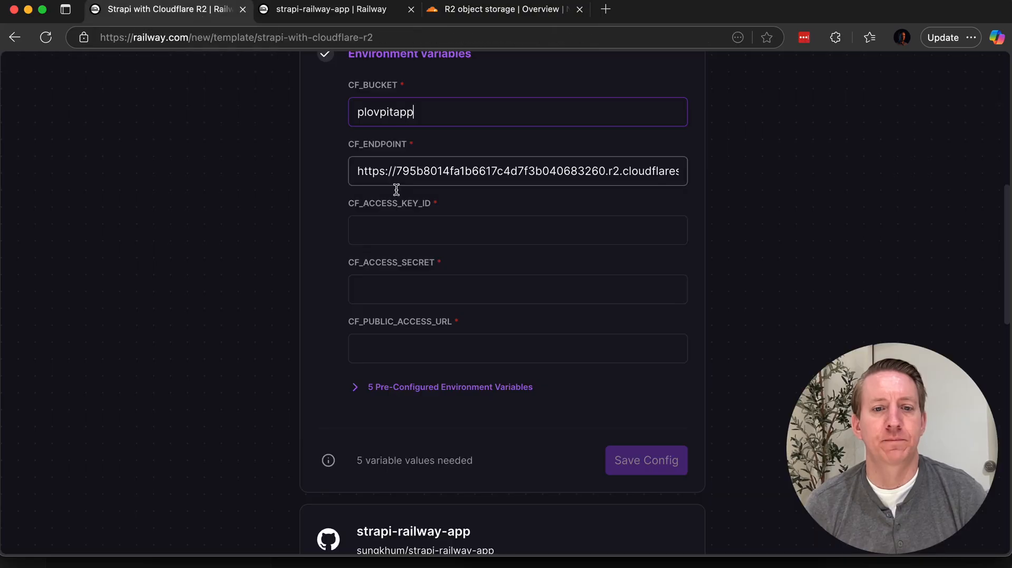
click(397, 345)
key(super+v)
key(super+a)
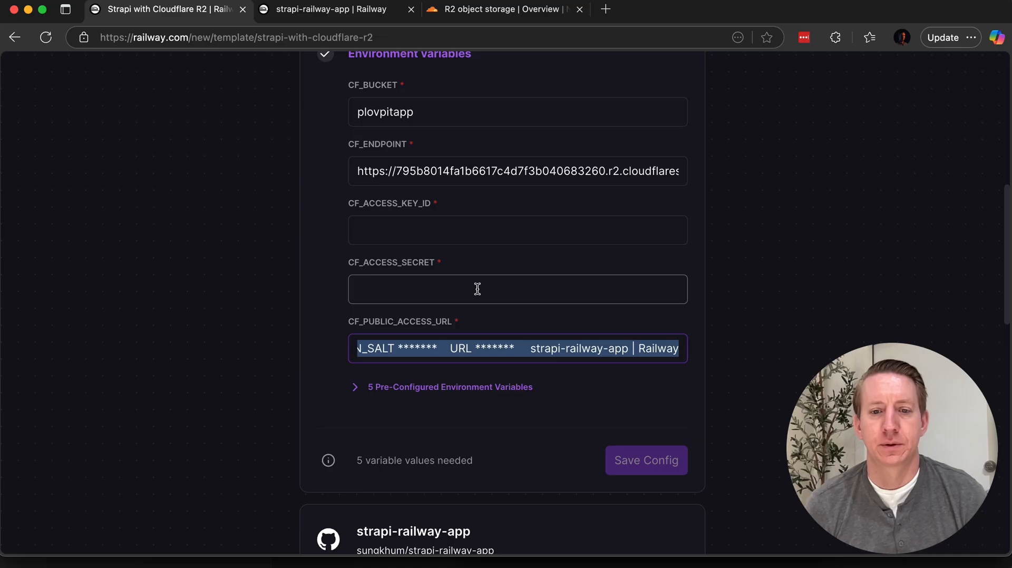
key(BackSpace)
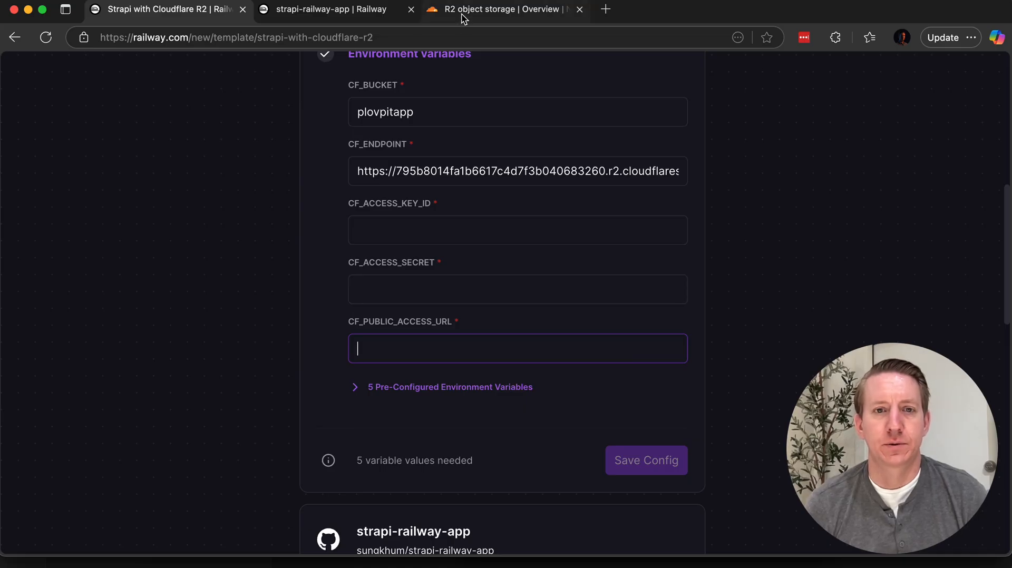
text(https://)
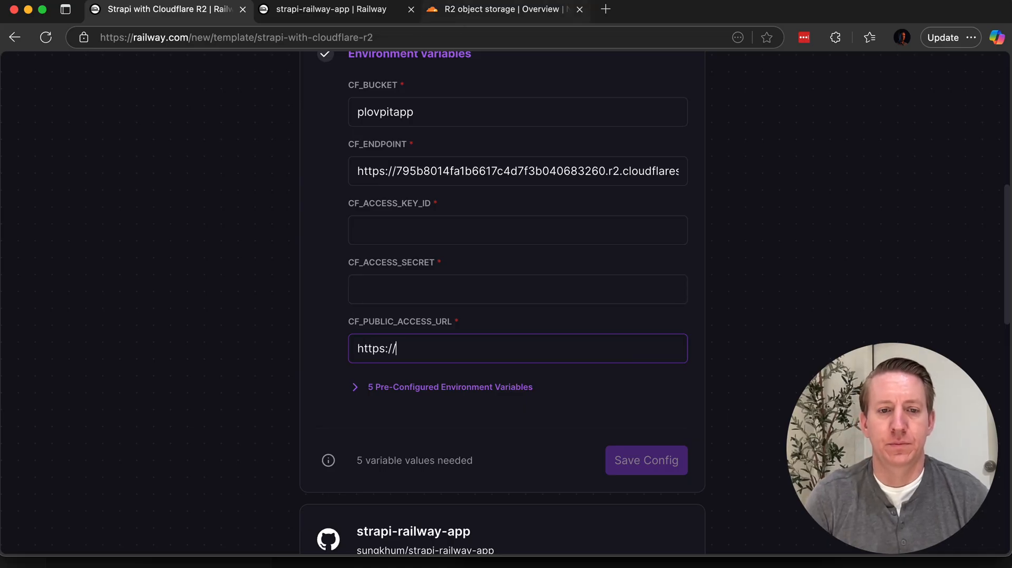
text(app.plovpit.co)
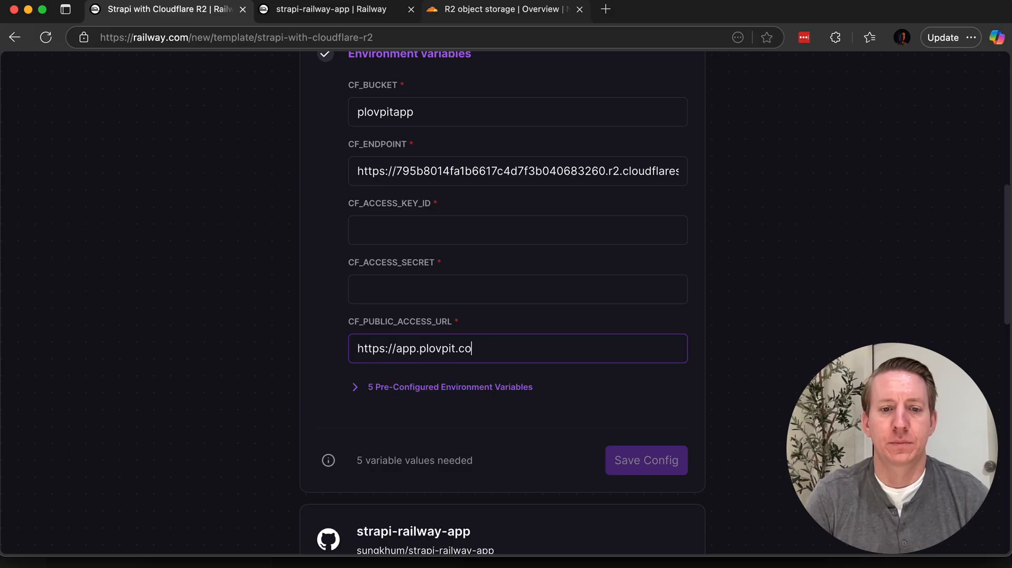
text(m)
Step: Review the remaining template configuration for the strapi-railway-app and Postgres services
scroll(308, 386, down, 13)
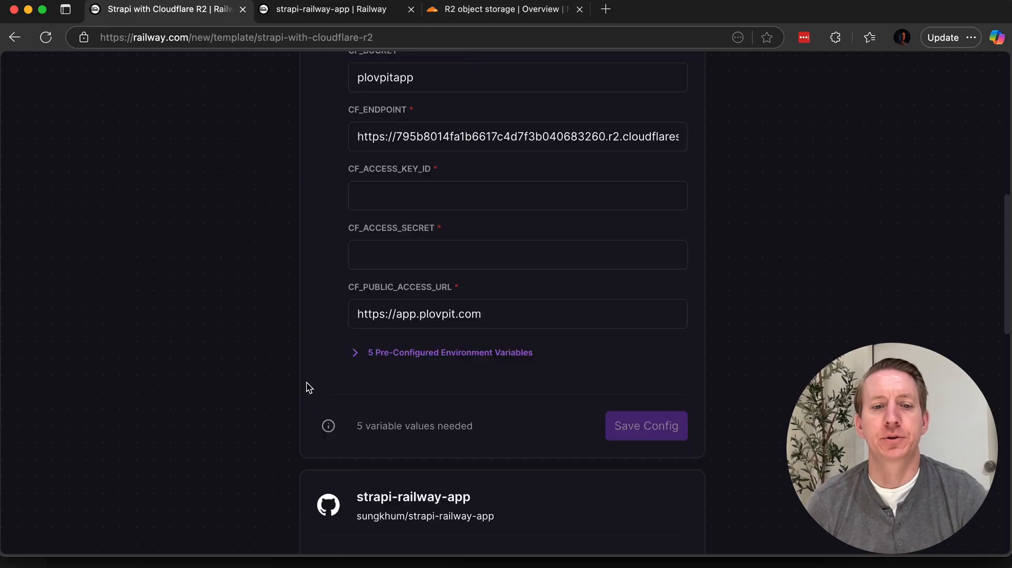
scroll(282, 436, down, 2)
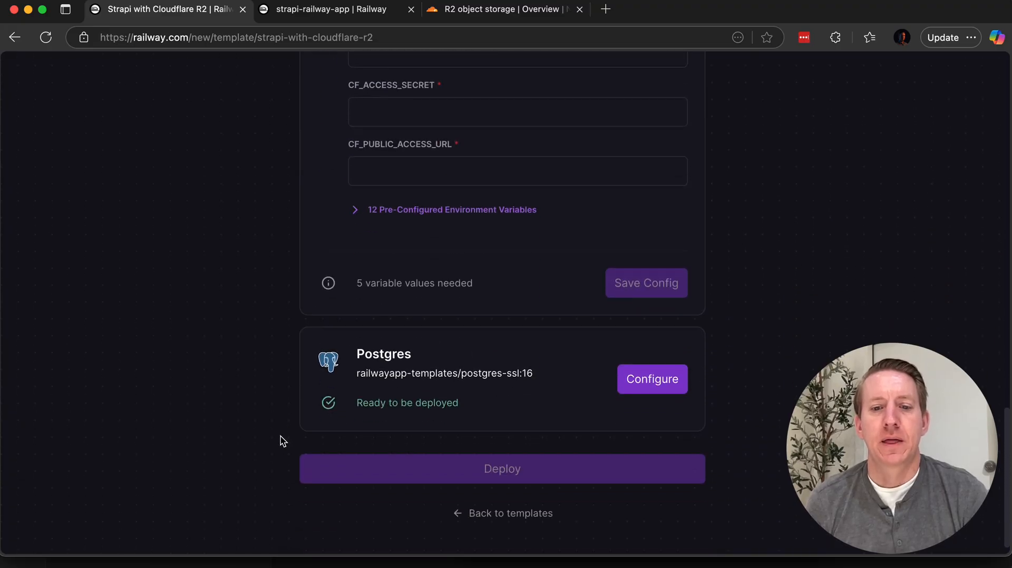
scroll(366, 223, up, 1)
scroll(427, 356, down, 2)
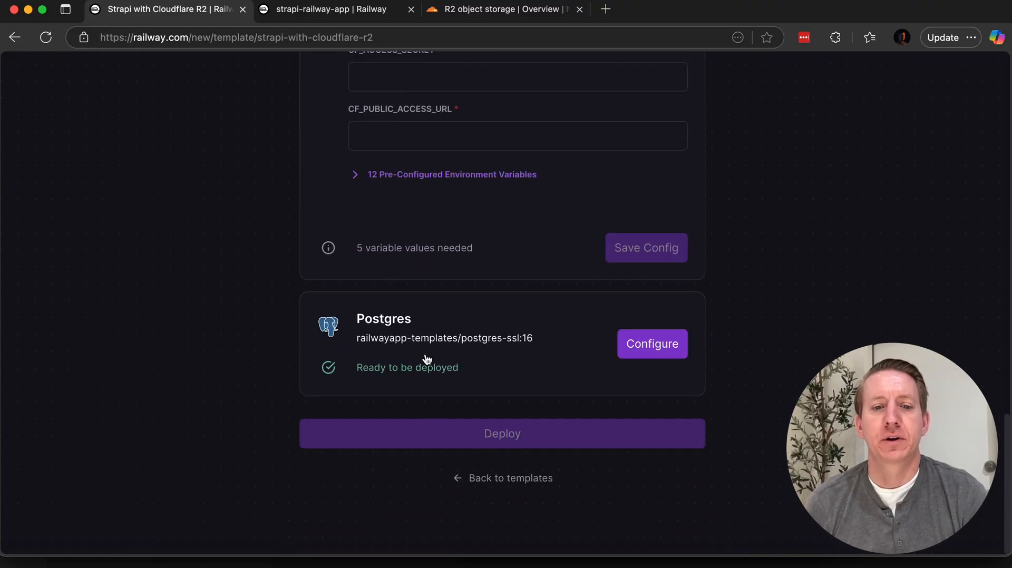
Step: Switch to the deployed PlovPit App Strapi Backend project and close the service details to view its architecture
click(344, 20)
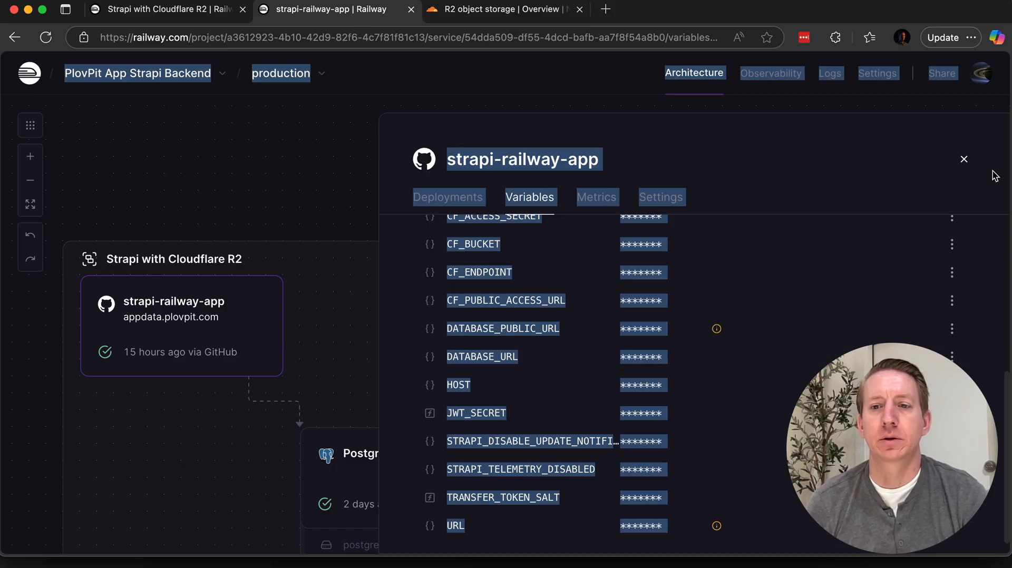
click(963, 161)
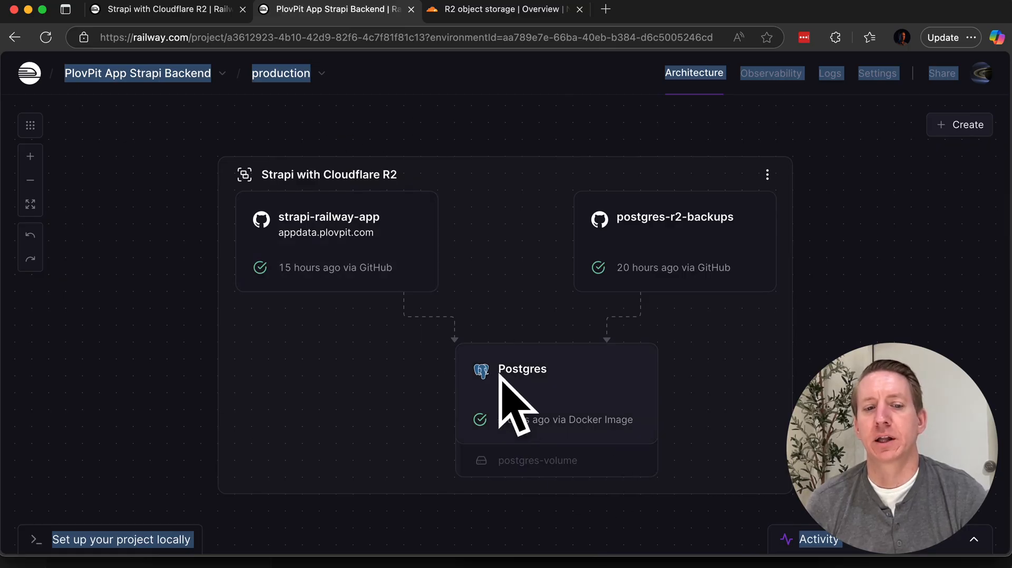
drag(933, 280, 936, 278)
Step: Open the deployment details of the strapi-railway-app service and clear the leftover text selection
click(364, 251)
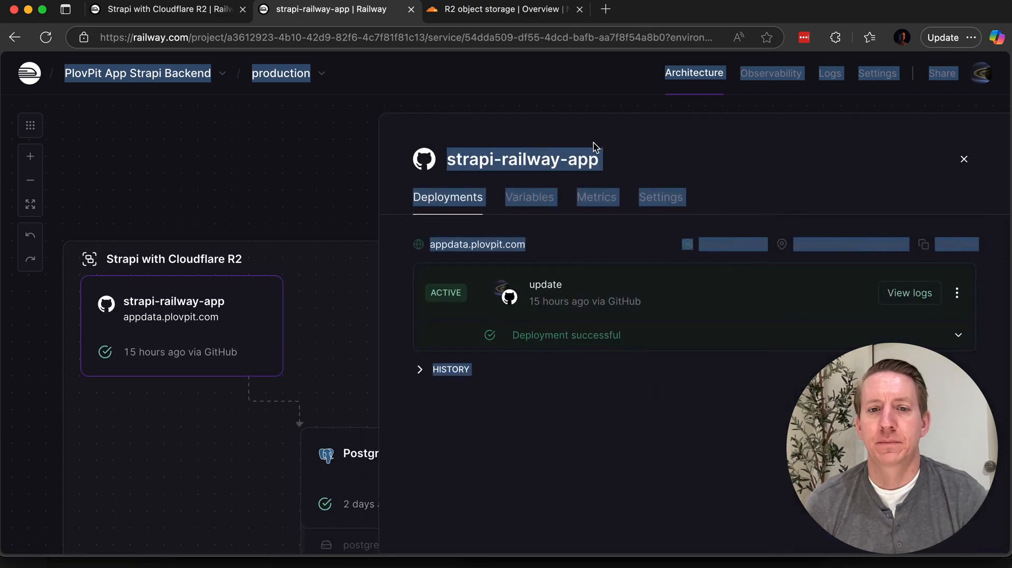
click(625, 201)
right_click(625, 201)
click(939, 159)
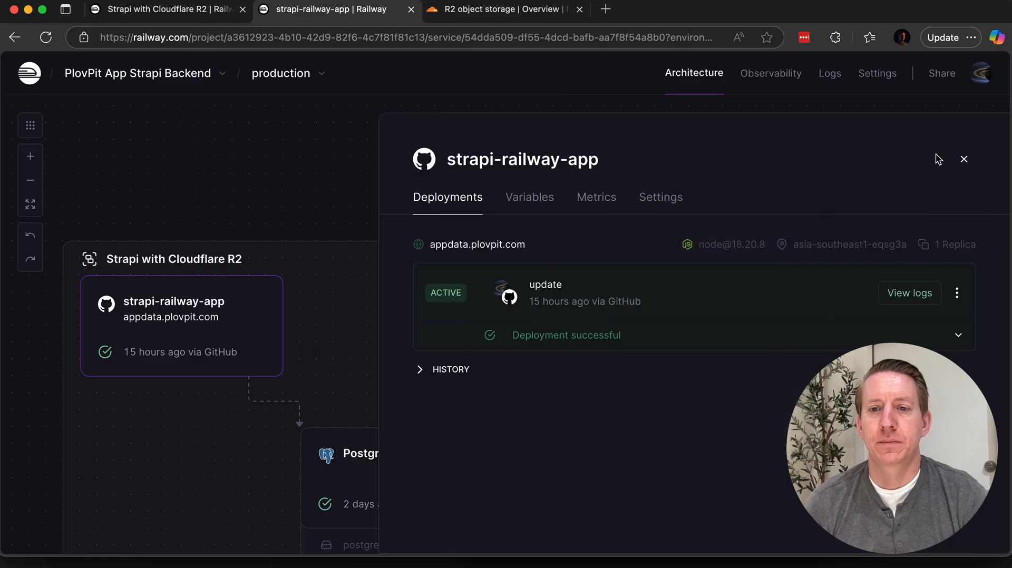
click(965, 162)
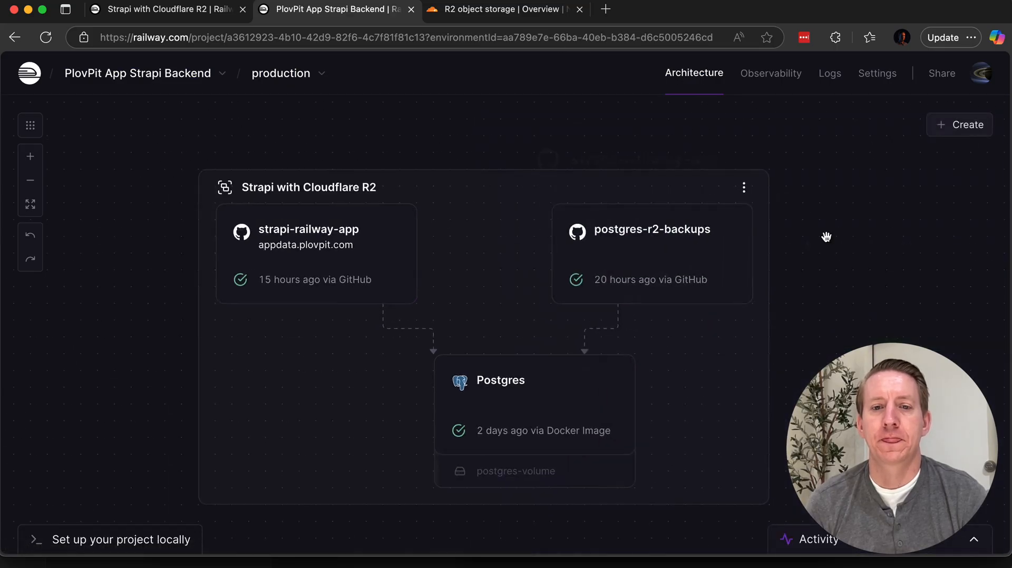
click(301, 252)
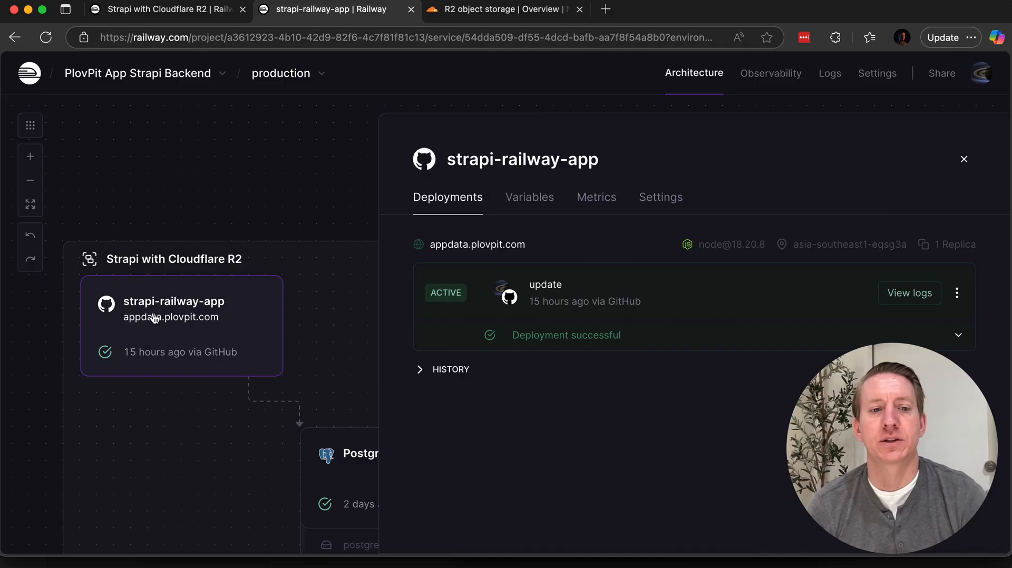
Step: Open the strapi-railway-app service's settings and go to its public networking domains
click(653, 207)
scroll(642, 267, down, 1)
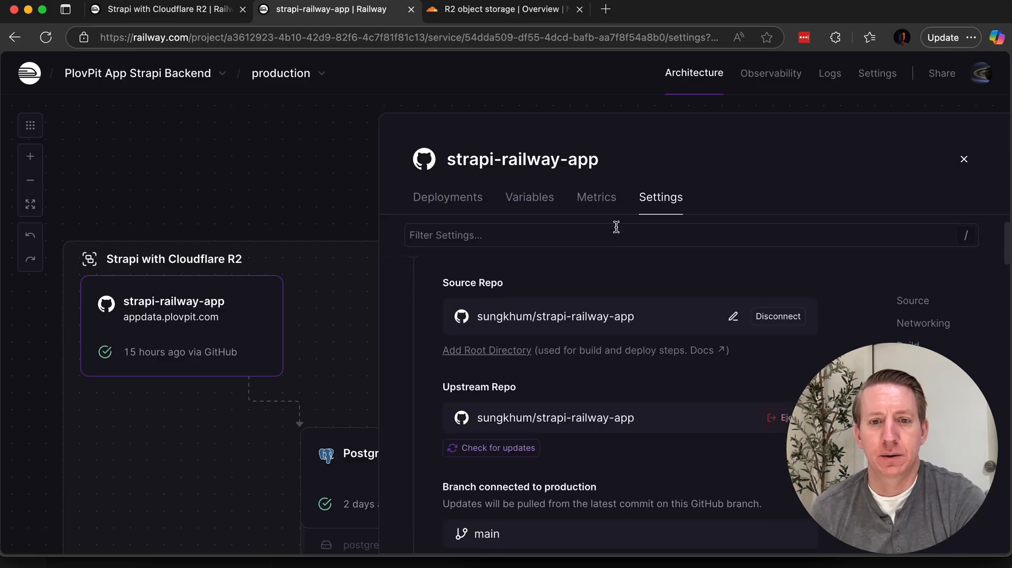
scroll(628, 361, down, 9)
scroll(630, 388, down, 1)
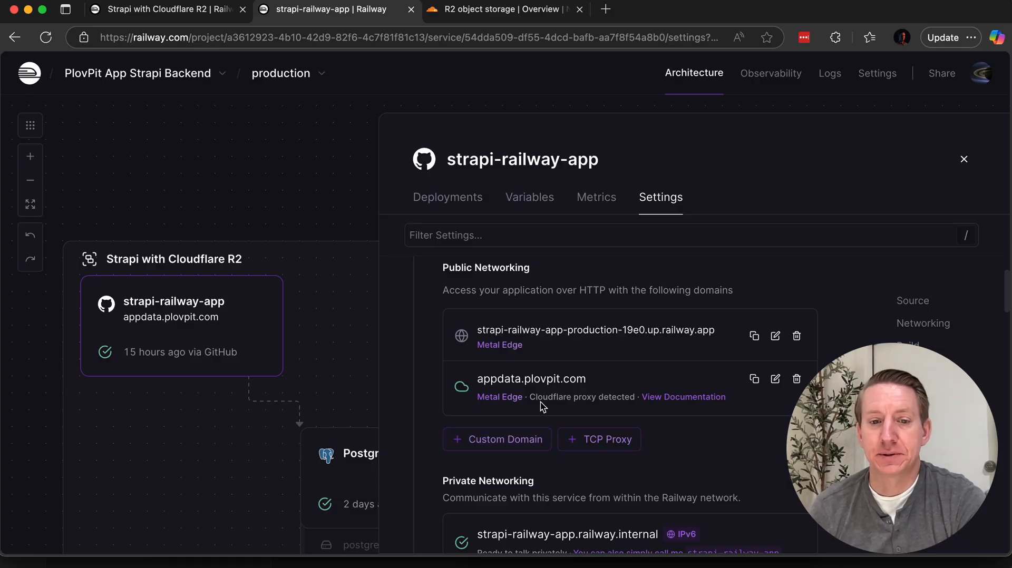
scroll(580, 390, down, 3)
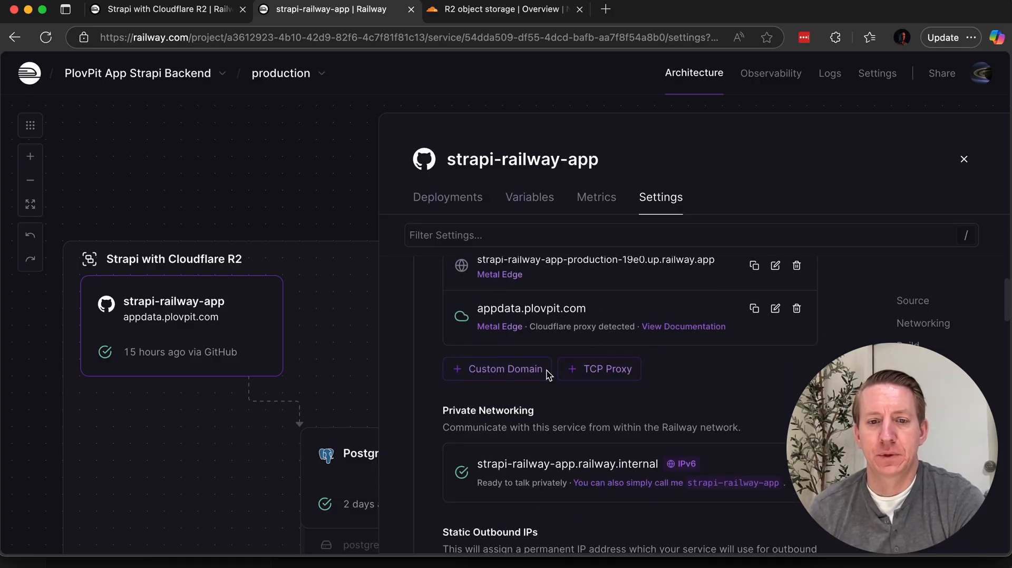
Step: Add test.plovpit.com as a custom domain for the strapi-railway-app service, leaving the port unselected
click(522, 371)
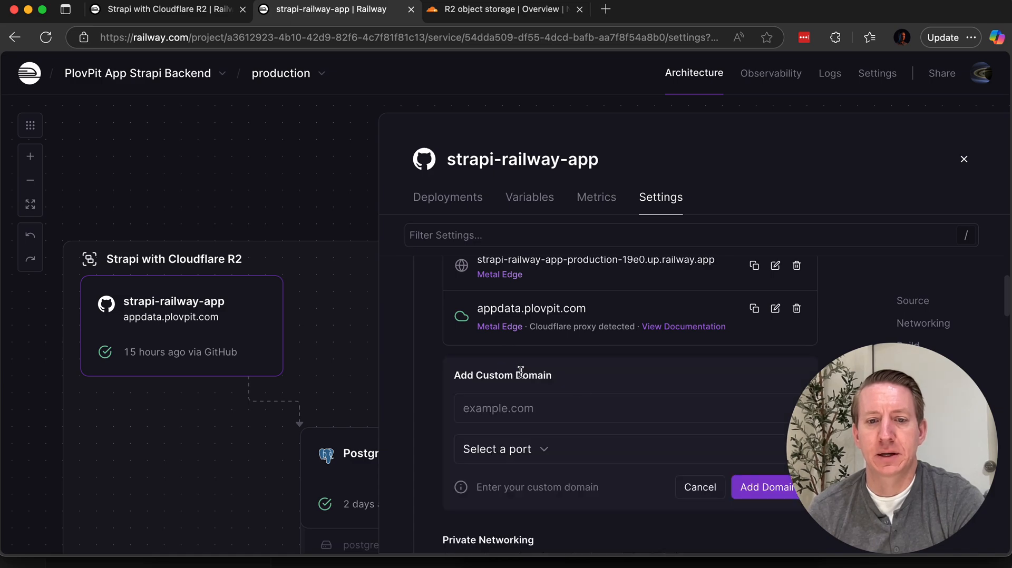
scroll(627, 406, down, 3)
scroll(554, 353, up, 1)
click(549, 344)
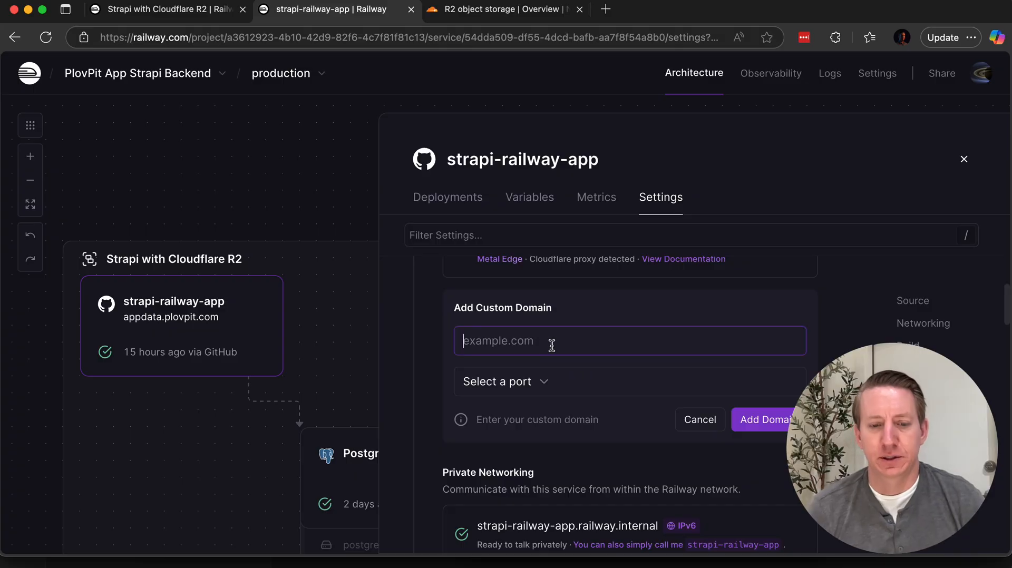
text(test.)
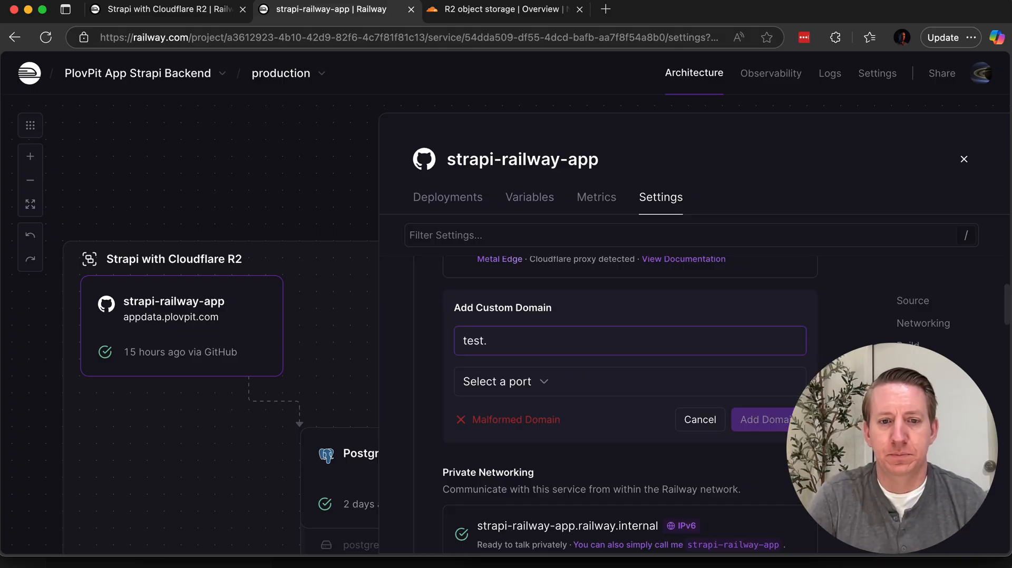
text(plv)
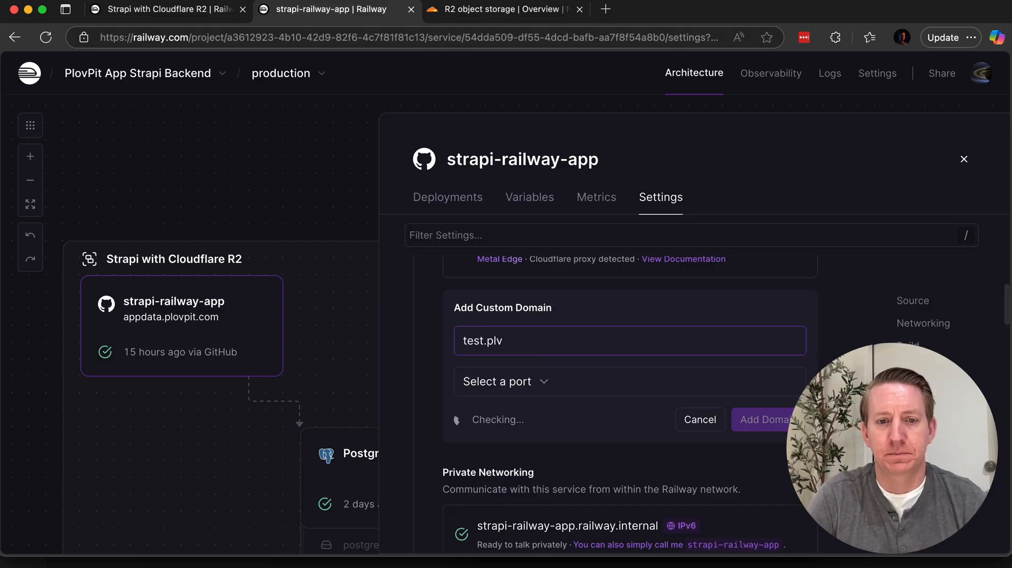
key(BackSpace)
text(ov)
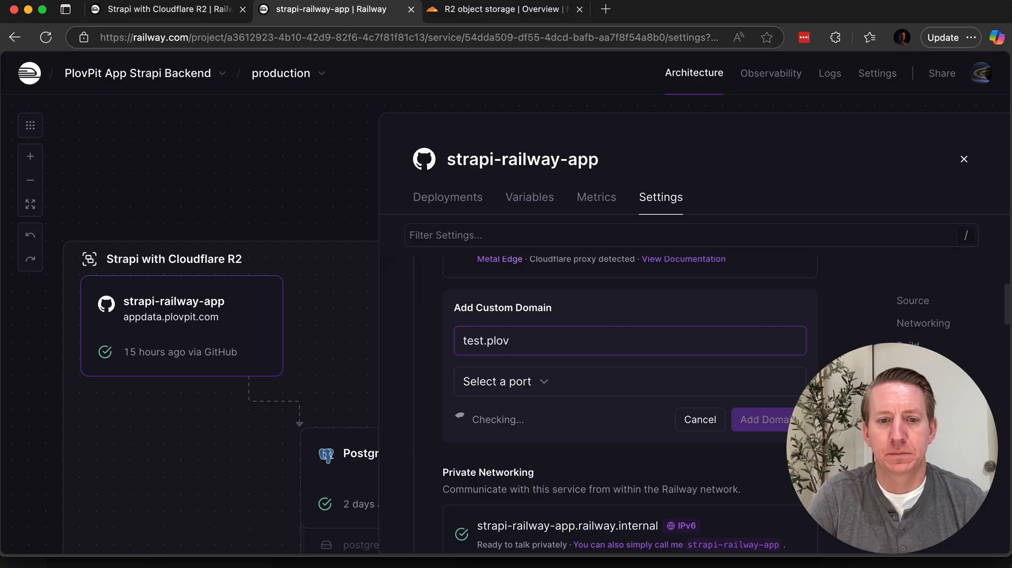
text(pit.com)
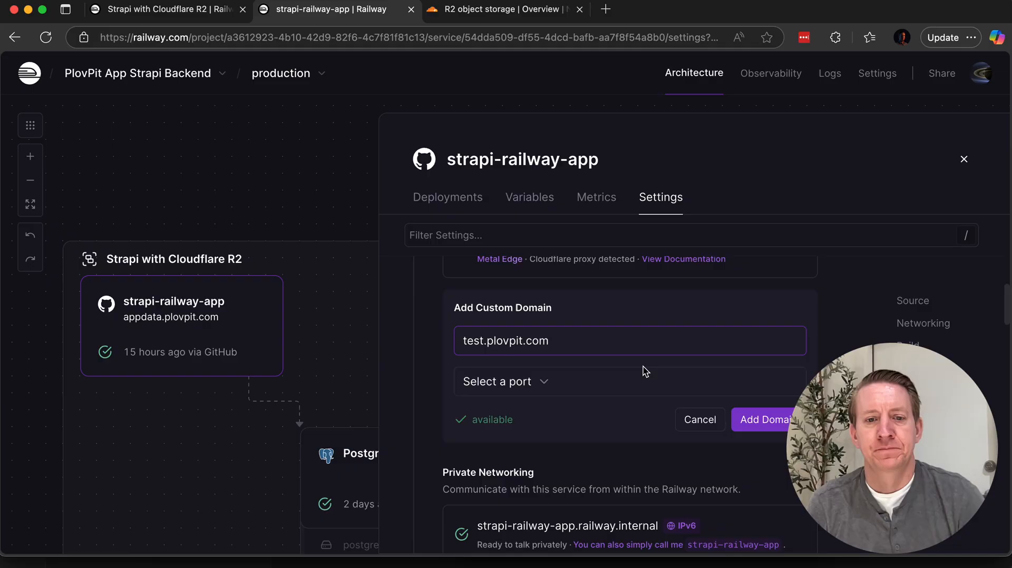
click(760, 420)
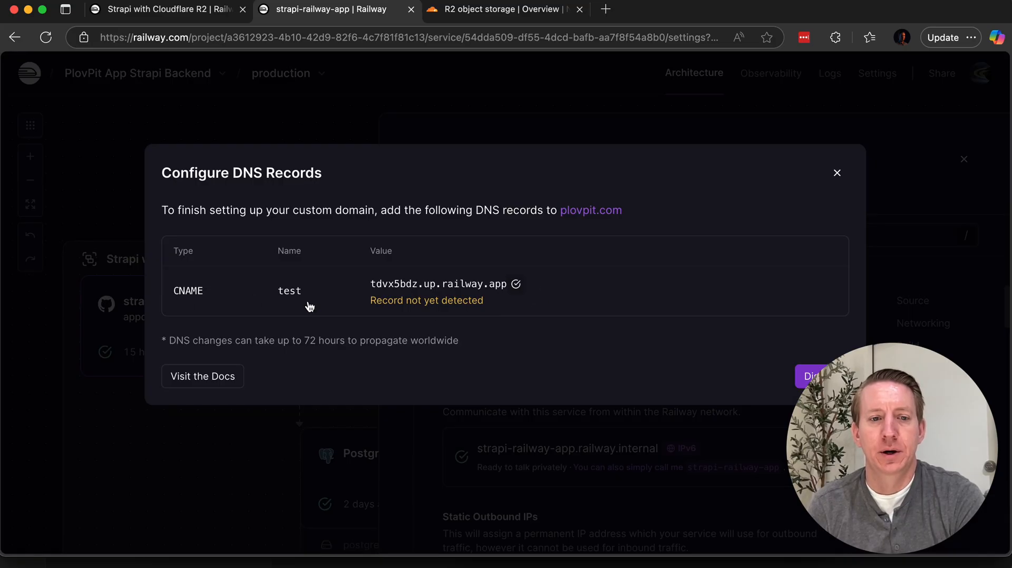
Step: Switch to Cloudflare and open the DNS records of the plovpit.com domain
click(470, 17)
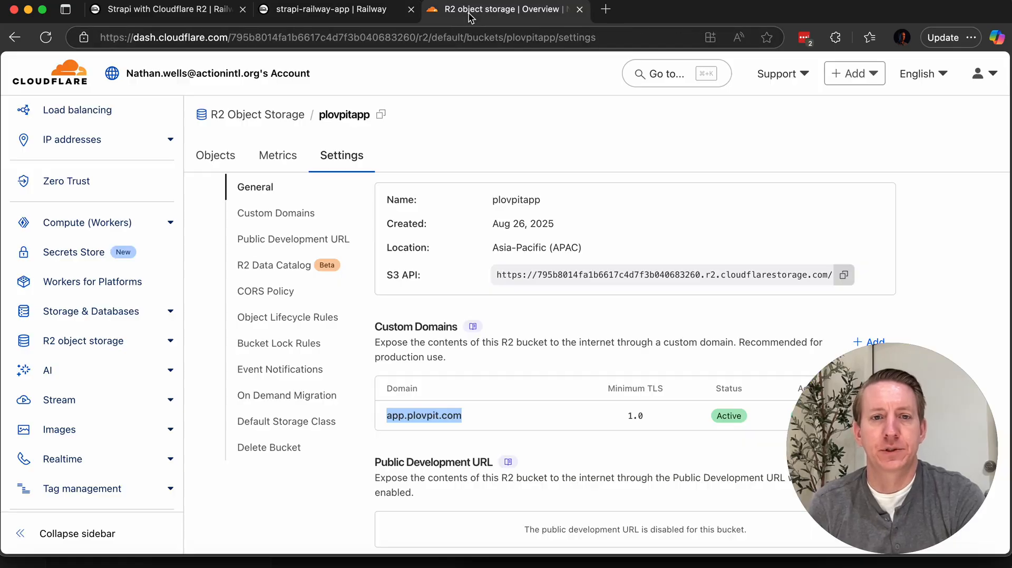
scroll(132, 148, up, 6)
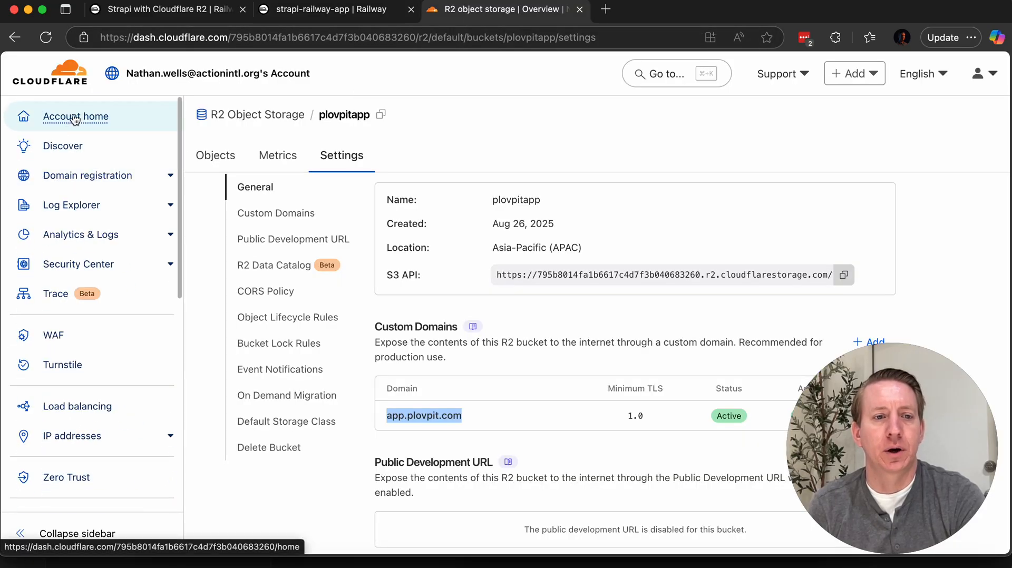
click(75, 119)
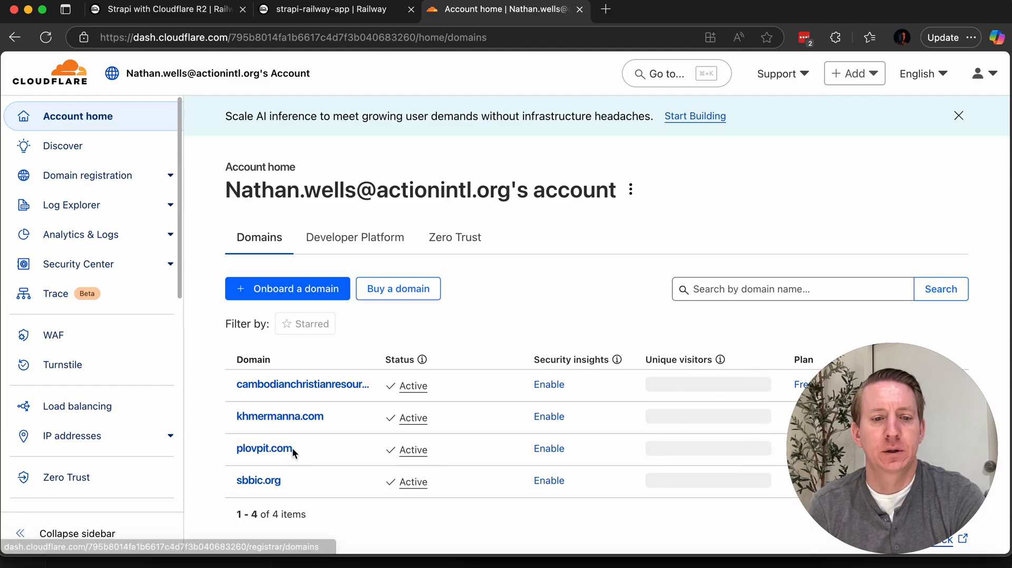
click(267, 450)
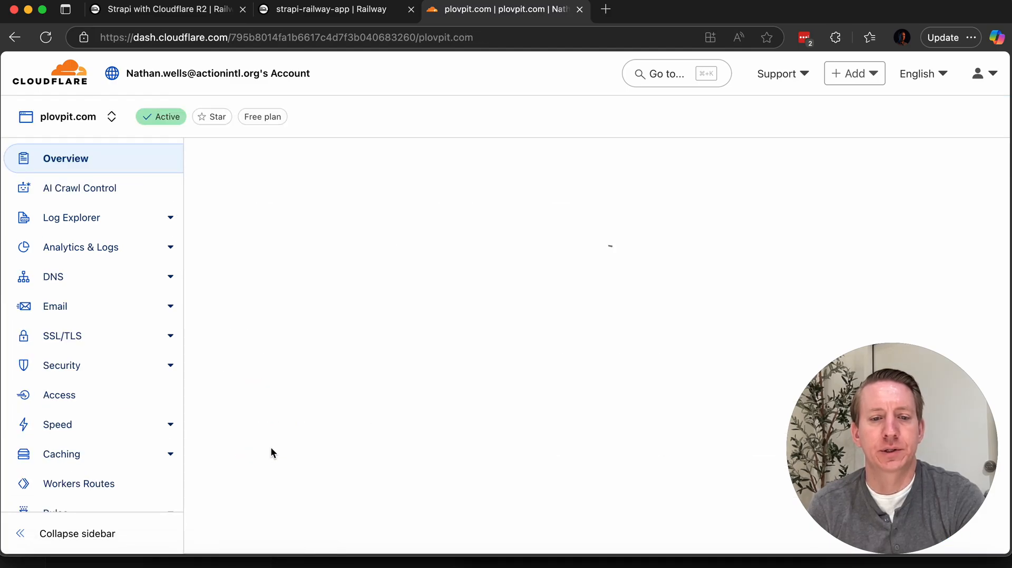
click(56, 282)
scroll(572, 276, down, 5)
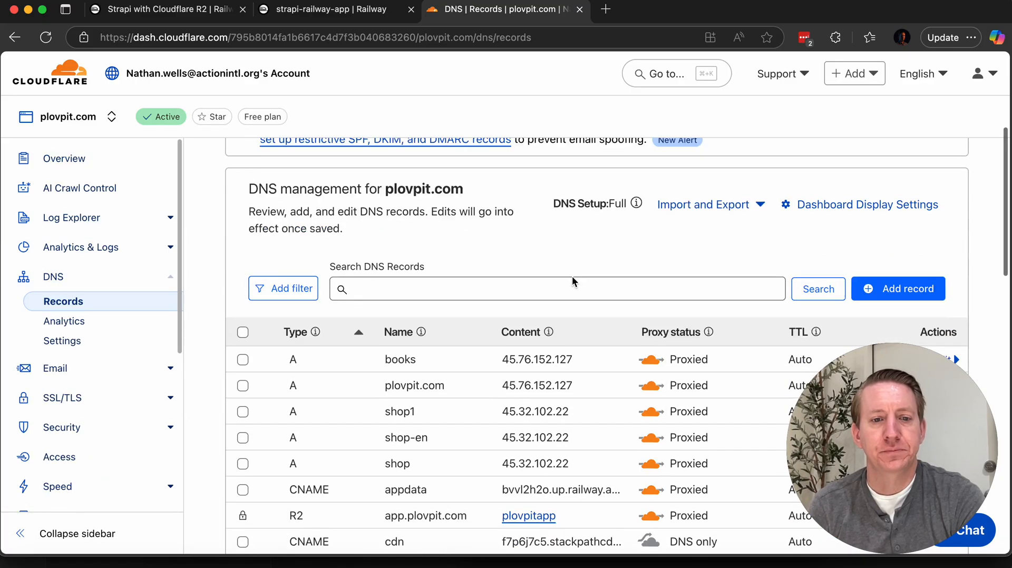
Step: Start a new DNS record, check Railway's DNS instructions, and set the record type to CNAME
click(903, 245)
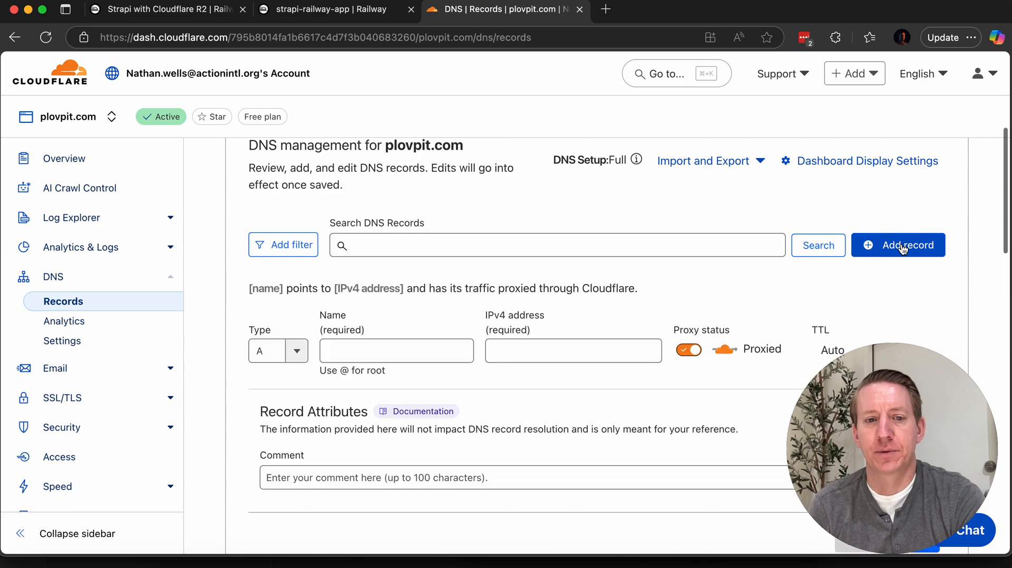
click(327, 10)
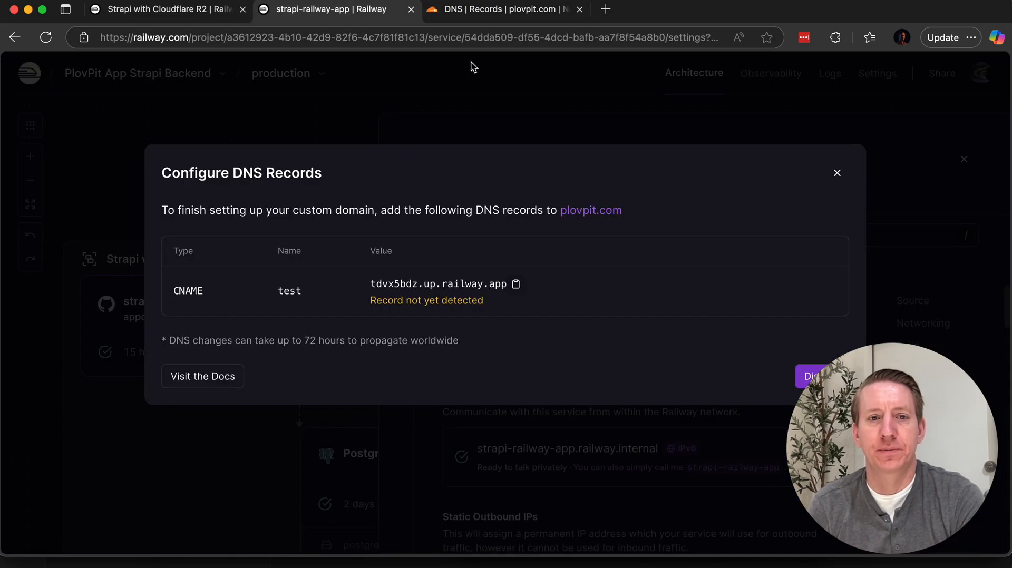
click(501, 10)
click(297, 354)
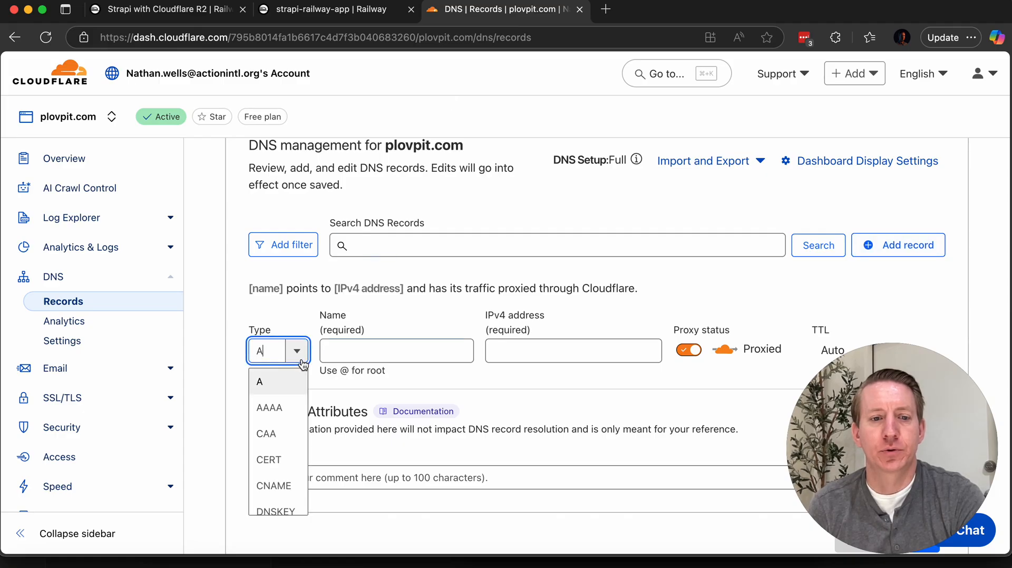
scroll(274, 464, down, 1)
click(273, 465)
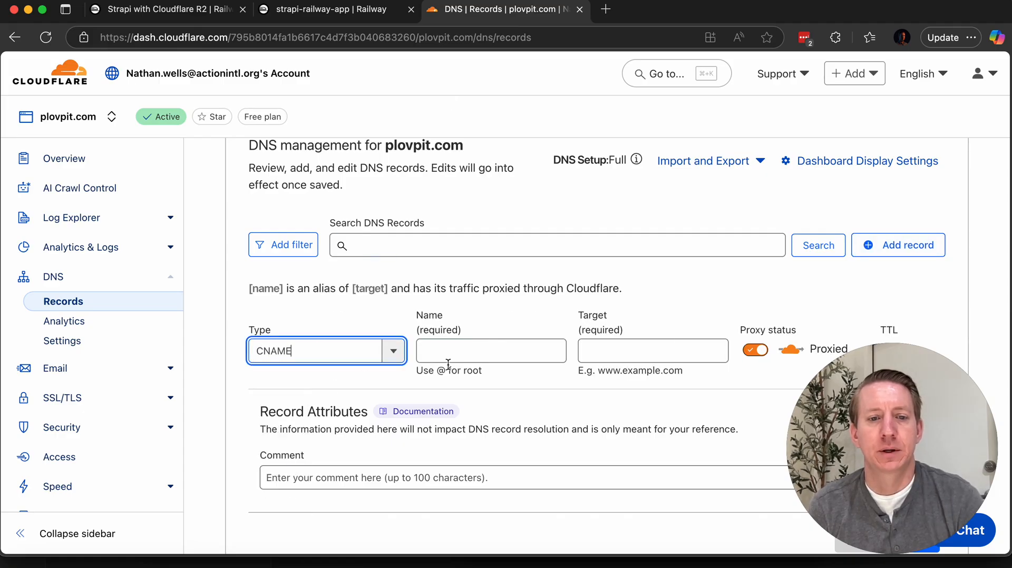
Step: Name the CNAME record test with target tdvx5bdz.up.railway.app, and recheck Railway's DNS instructions without saving the record
click(464, 358)
text(test)
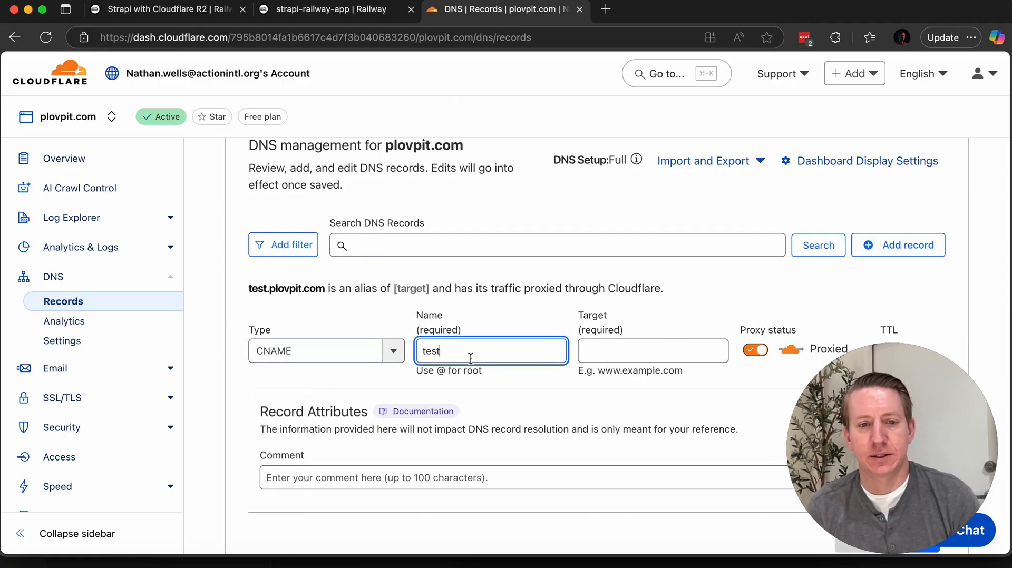
click(634, 359)
text(tdvx5bdz.up.railway.app)
scroll(698, 282, down, 5)
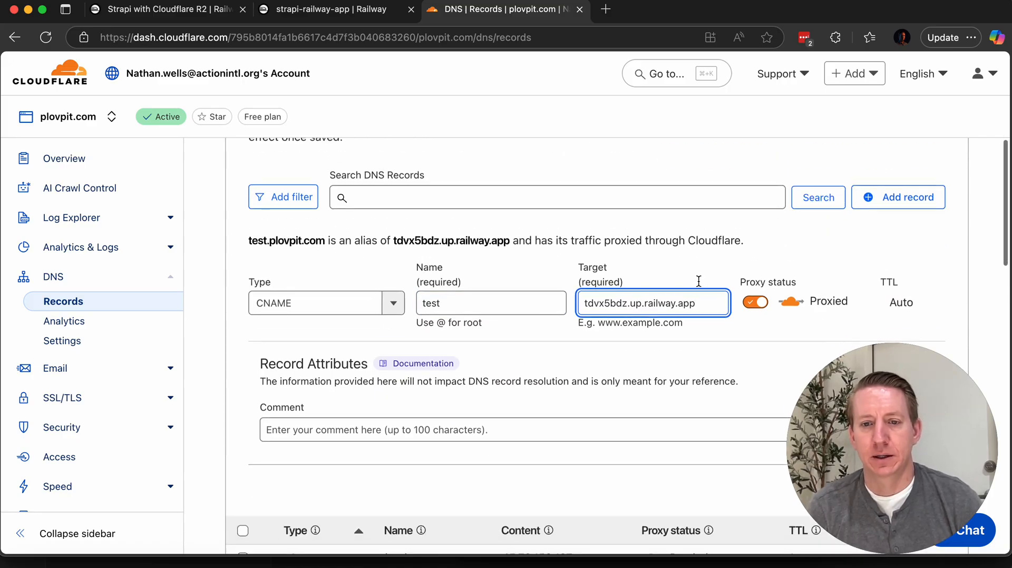
scroll(750, 279, down, 1)
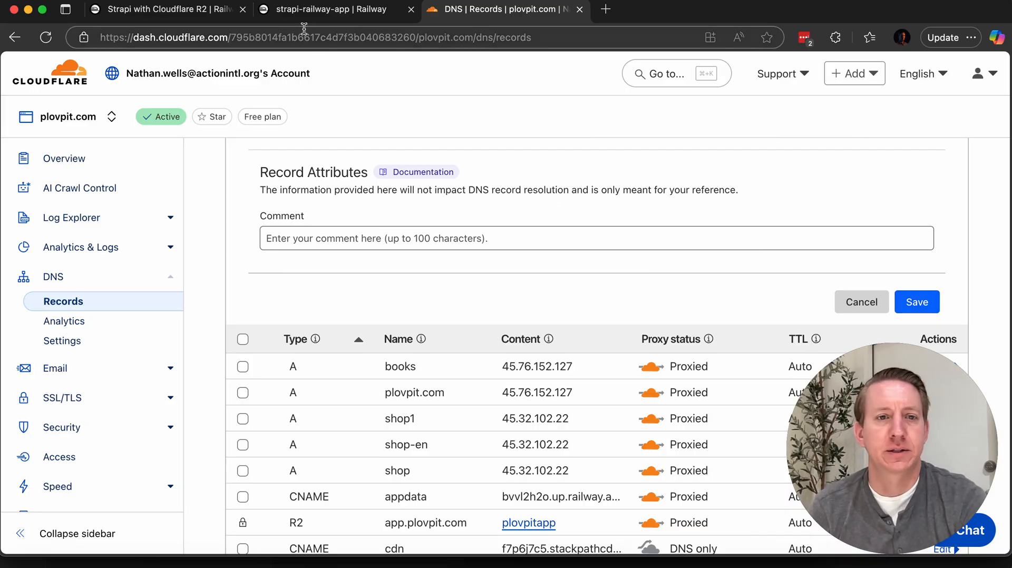
click(312, 11)
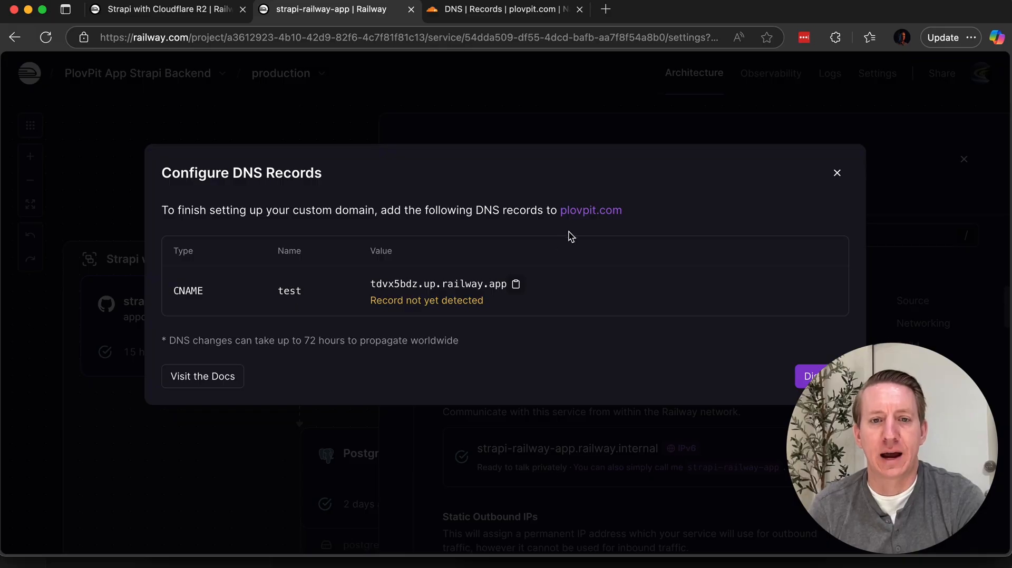
click(457, 15)
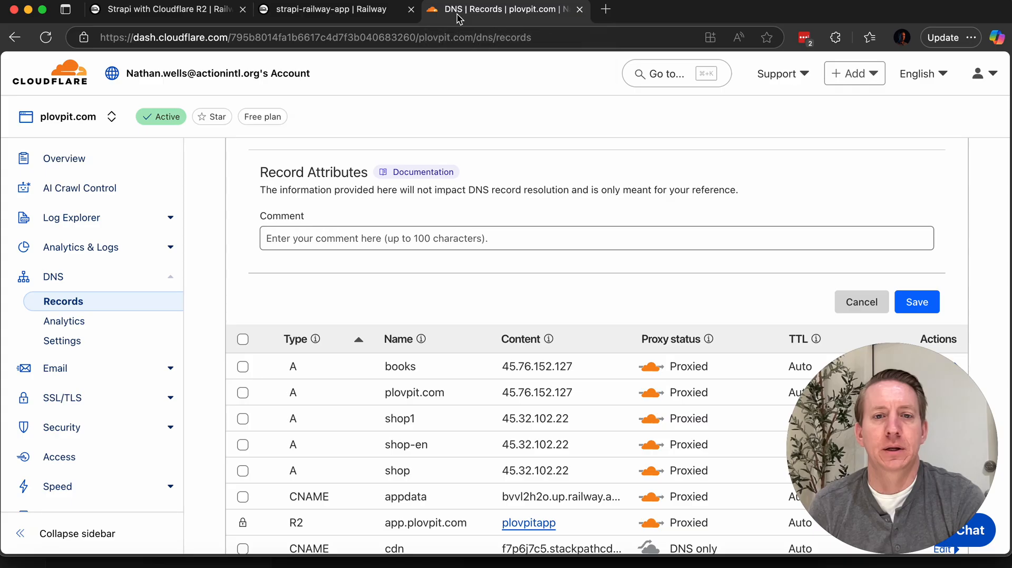
Step: Open the deployed Strapi admin panel at appdata.plovpit.com/admin in a new browser tab
click(607, 10)
text(appda)
key(Return)
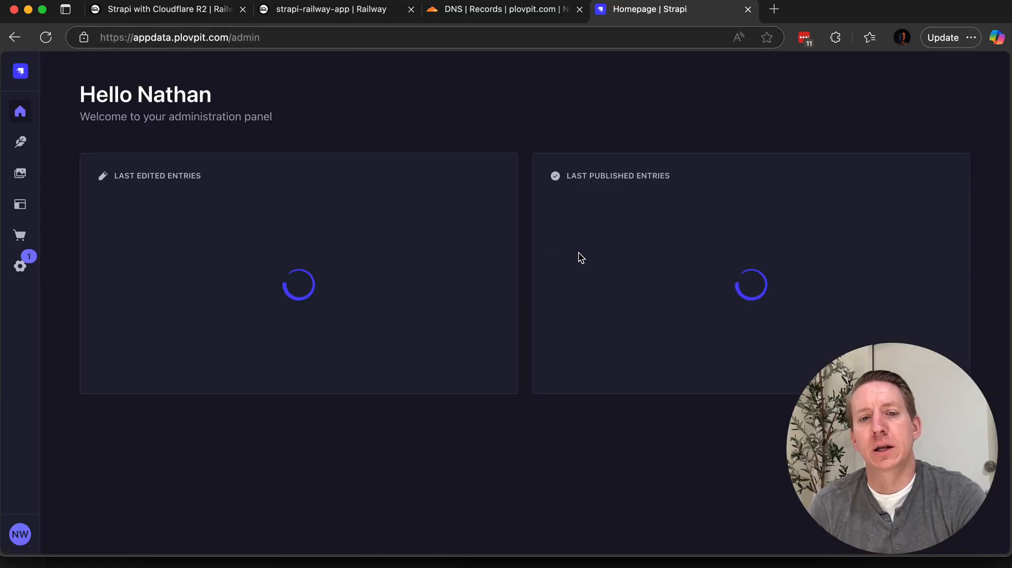
Step: Open a new entry form in the Books collection of the Content Manager and review its fields
click(21, 142)
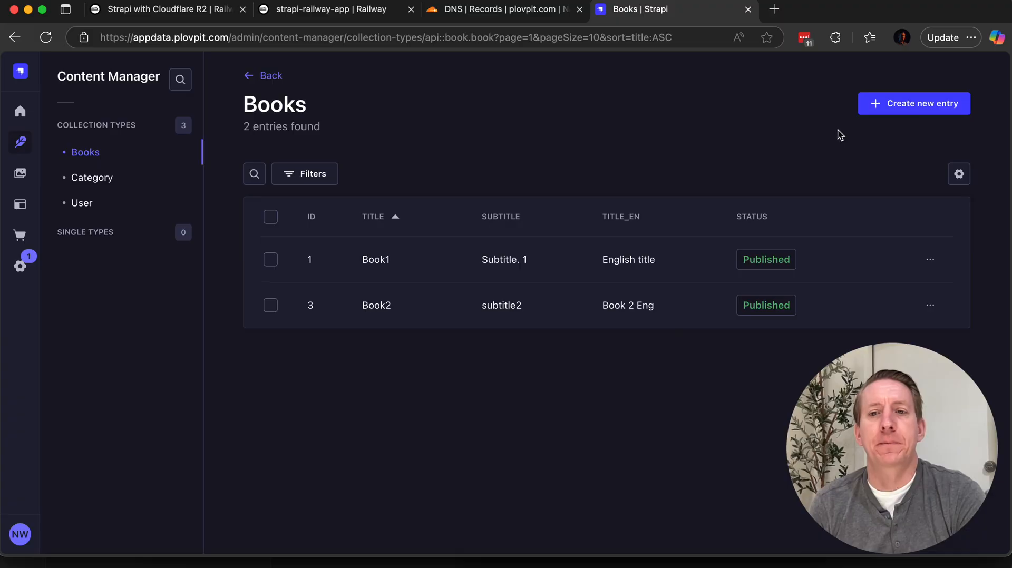
click(916, 111)
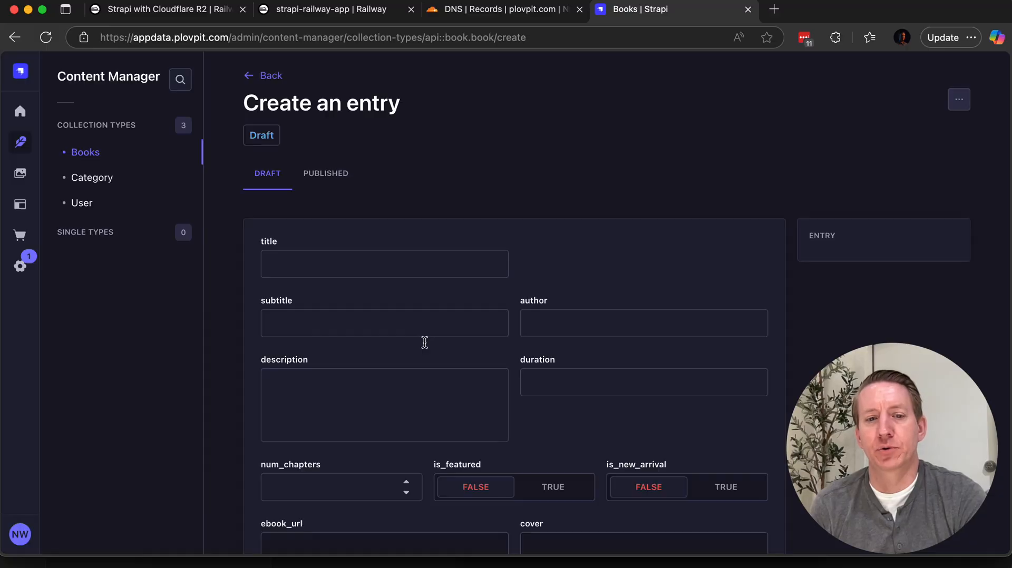
scroll(500, 302, down, 7)
scroll(511, 318, up, 7)
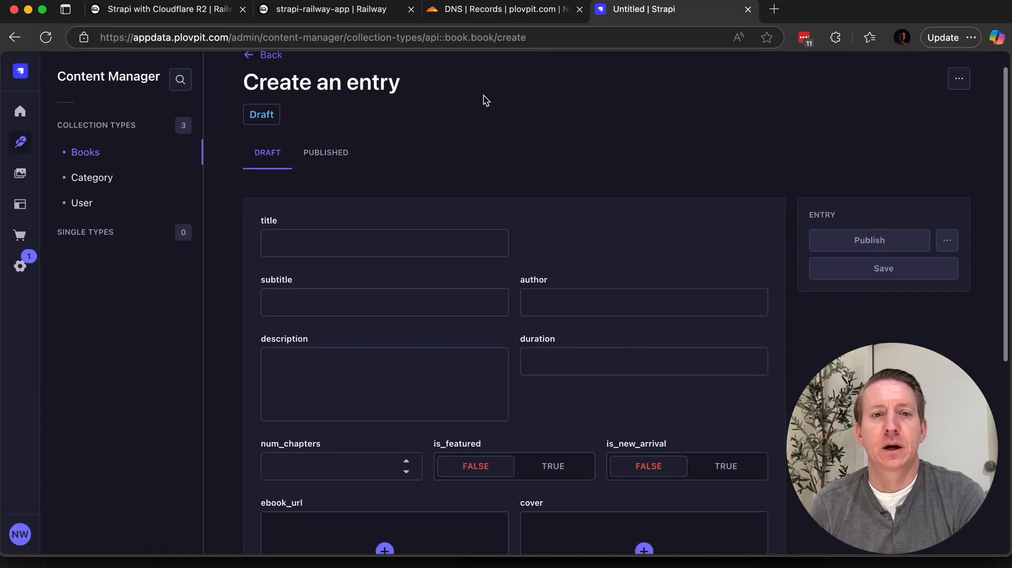
Step: Return to the PlovPit App Strapi Backend project in Railway and close the DNS record instructions
click(196, 16)
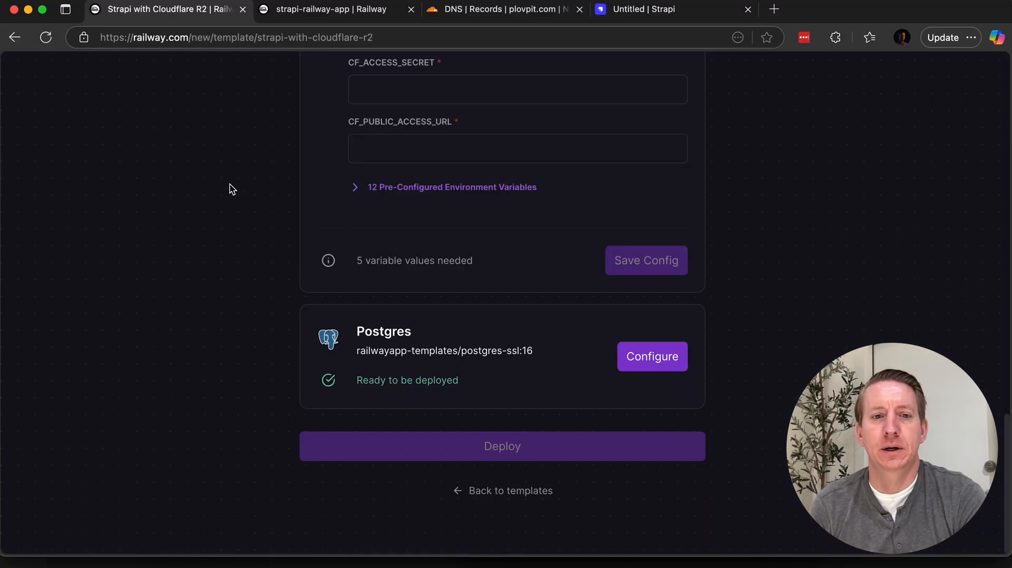
scroll(231, 189, up, 5)
click(336, 17)
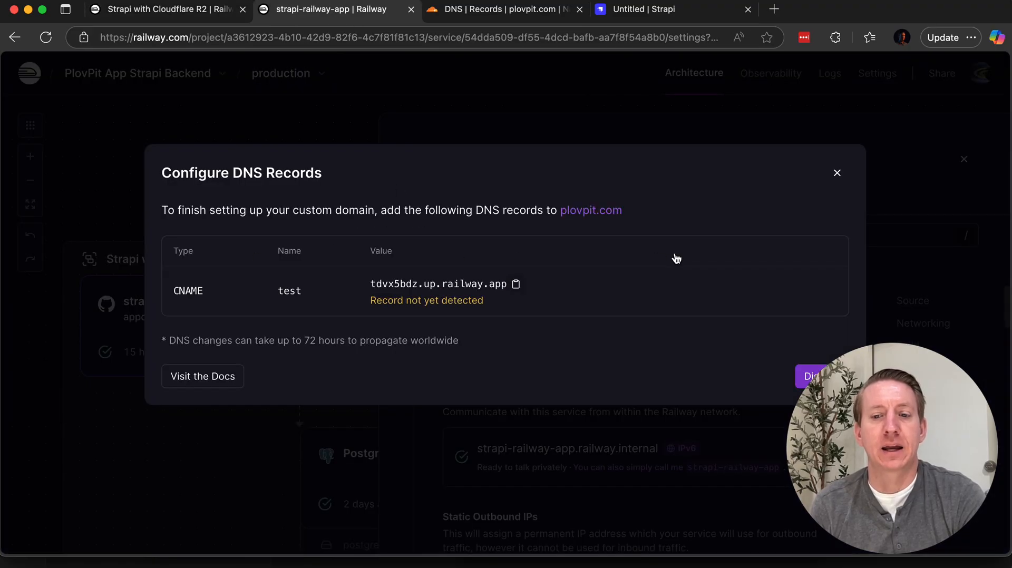
click(837, 174)
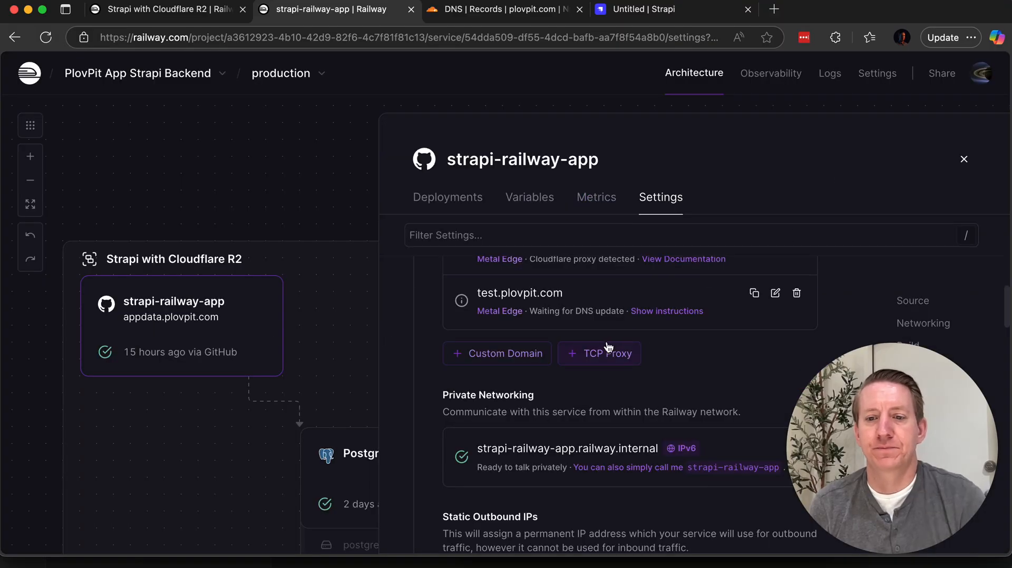
Step: Review the service's networking settings and available deployment regions, keep Southeast Asia (Singapore), and close the service details
scroll(609, 347, up, 10)
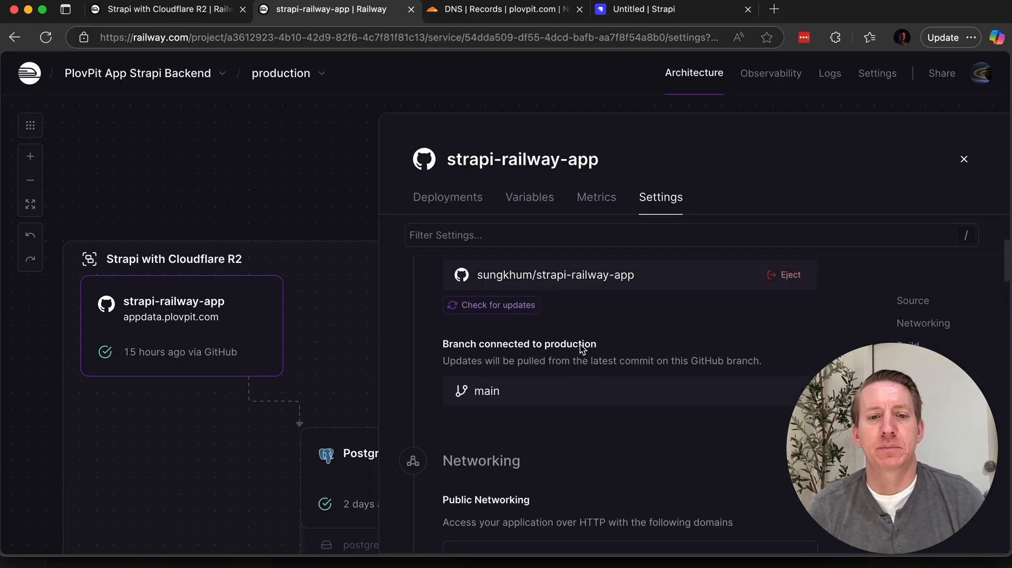
scroll(582, 349, down, 5)
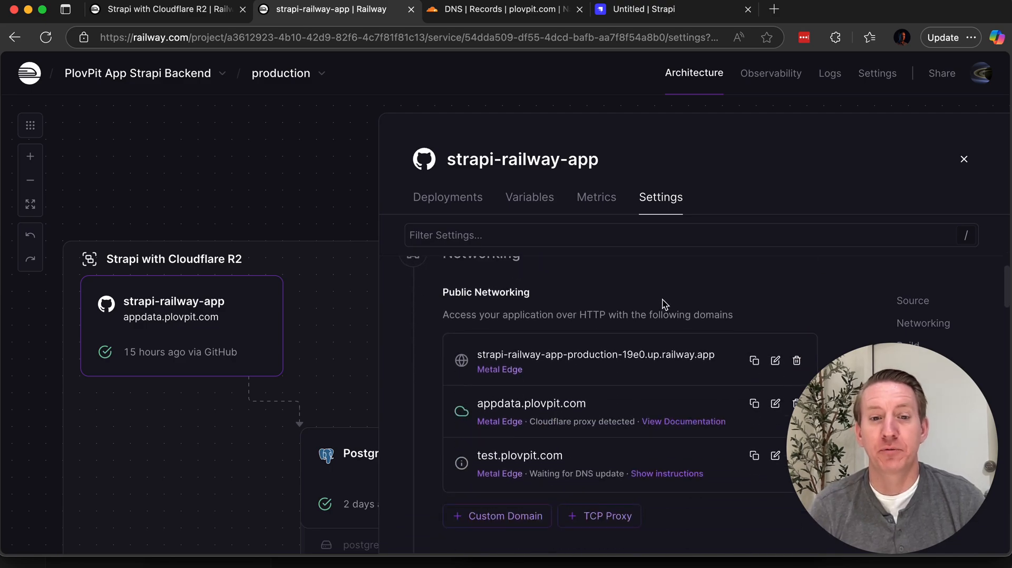
scroll(667, 310, up, 1)
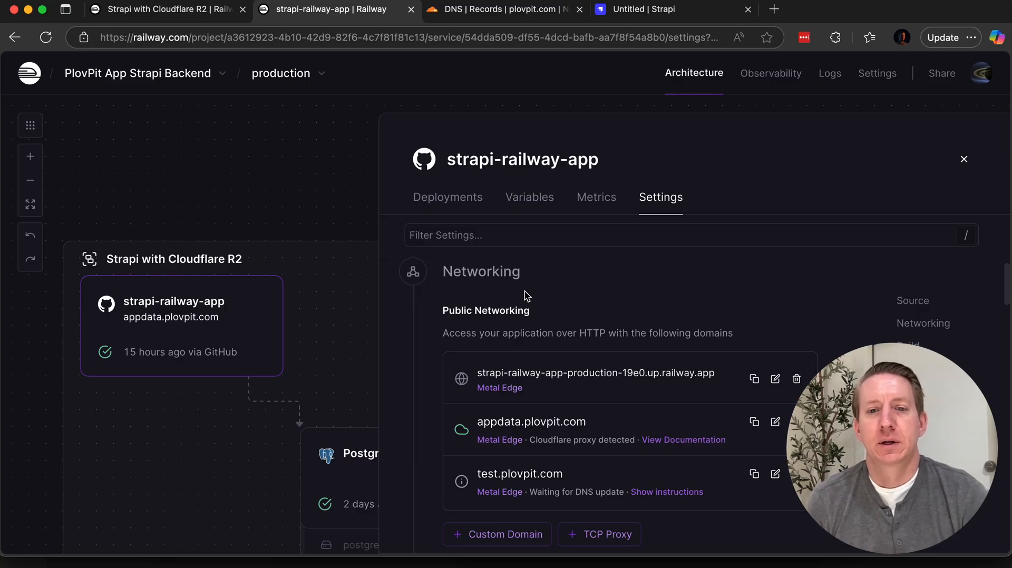
scroll(606, 301, down, 8)
scroll(628, 426, down, 10)
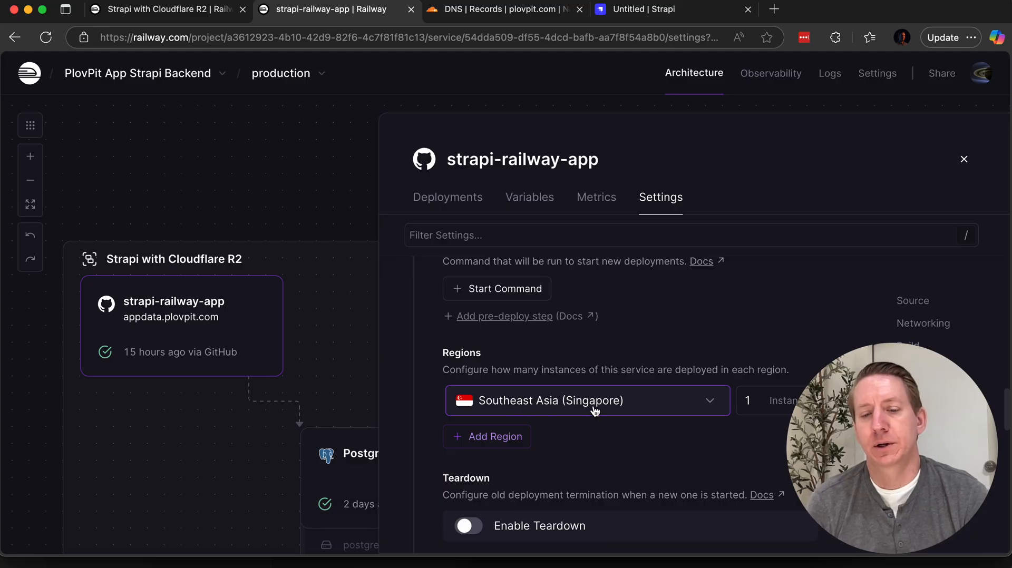
click(637, 412)
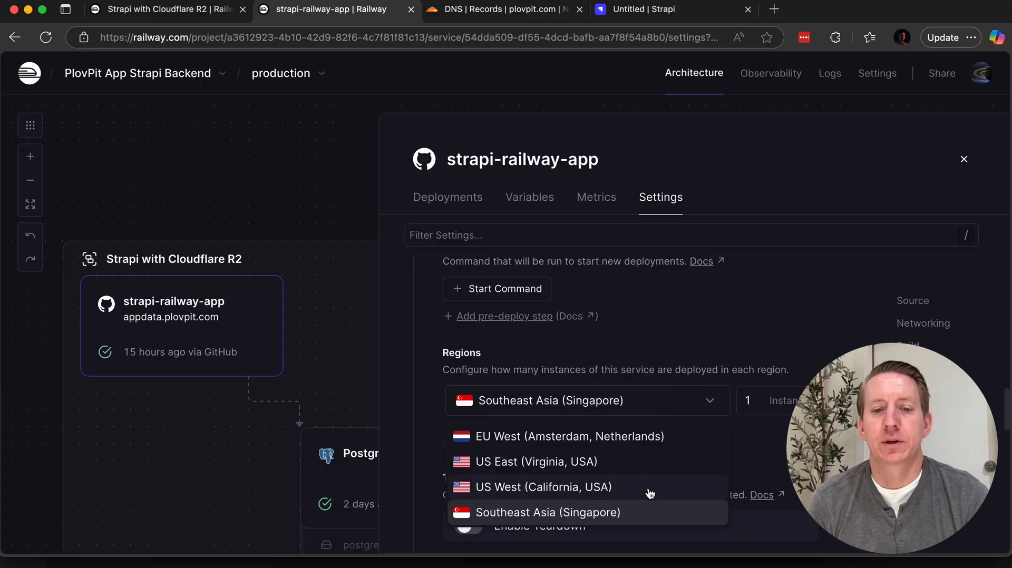
click(689, 343)
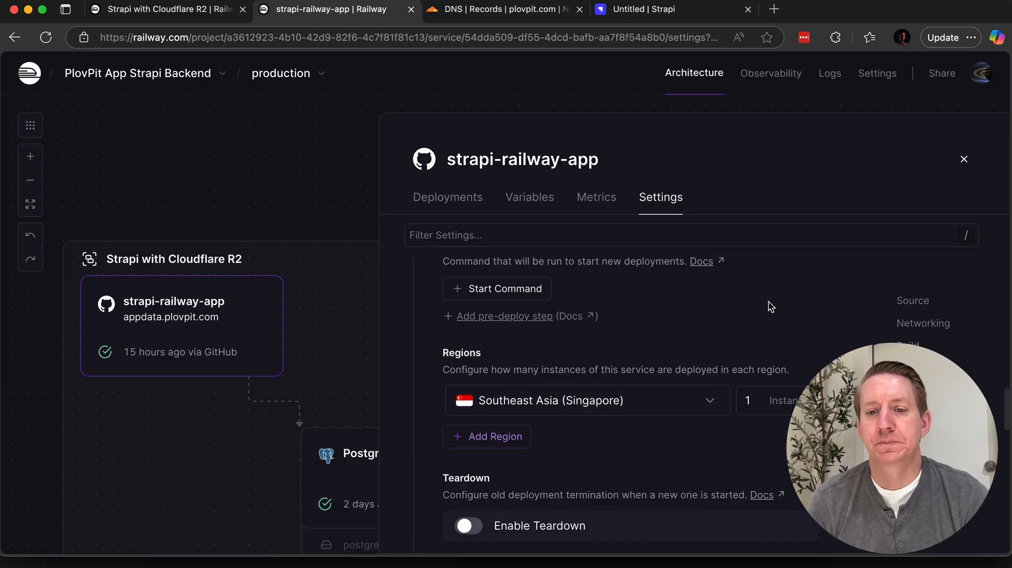
click(963, 161)
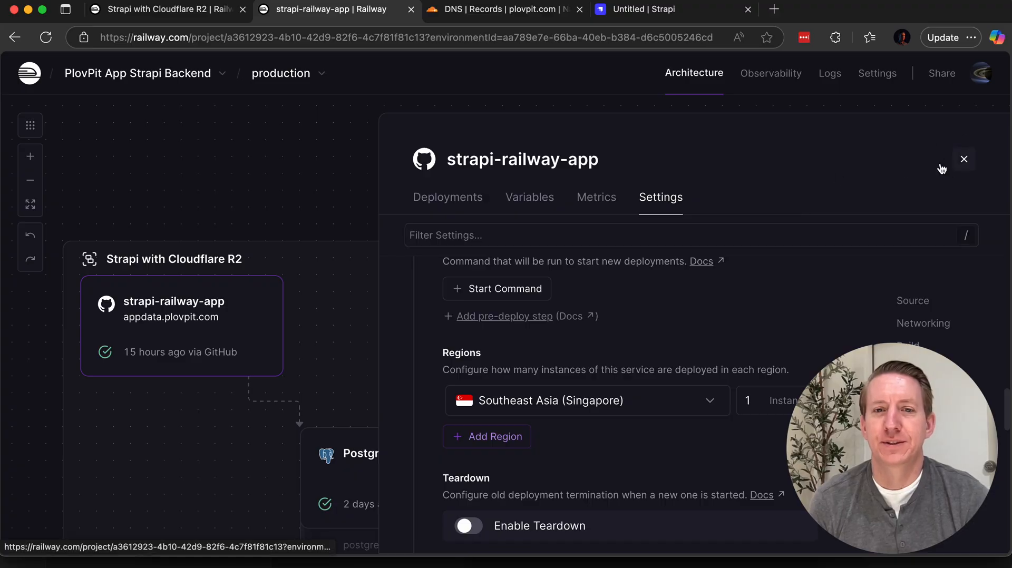